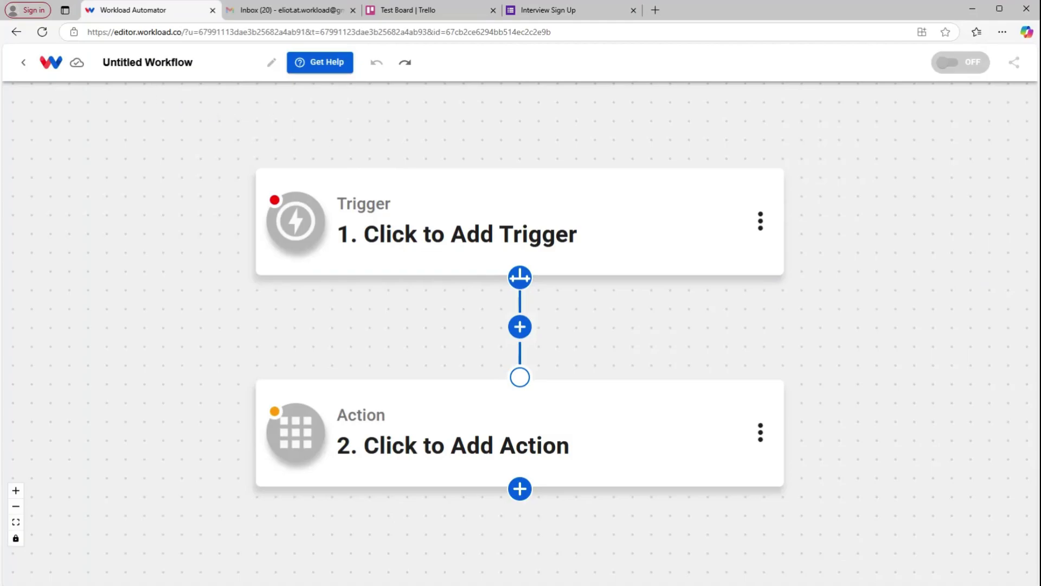
Step: Rename the untitled workflow as "forms to trello"
click(193, 63)
drag(193, 62, 35, 60)
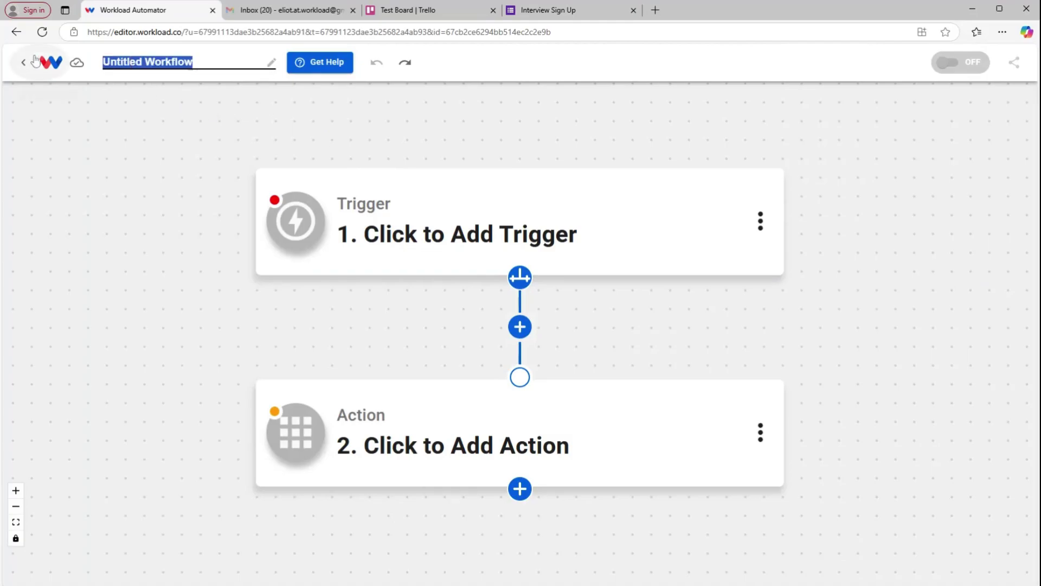
text(for)
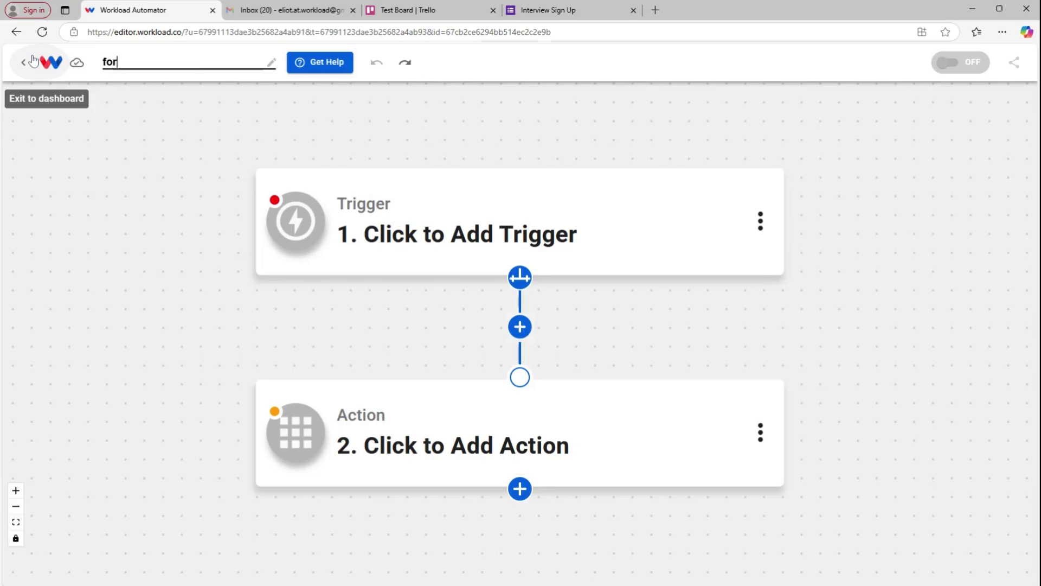
text(ms to trello)
key(Return)
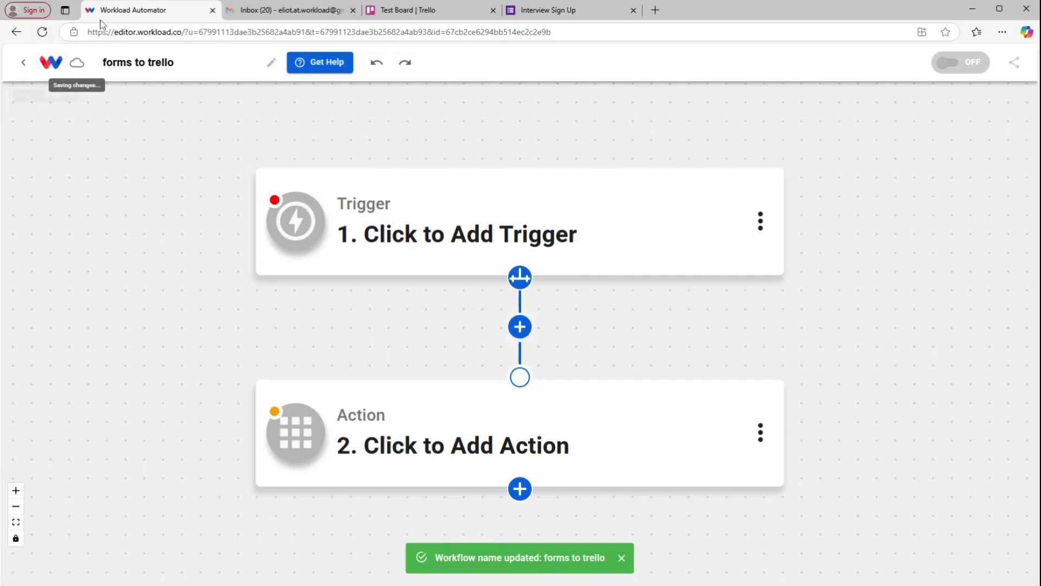
Step: Search the trigger apps for "forms" and choose Google Forms as the workflow's trigger app
mouse_move(328, 202)
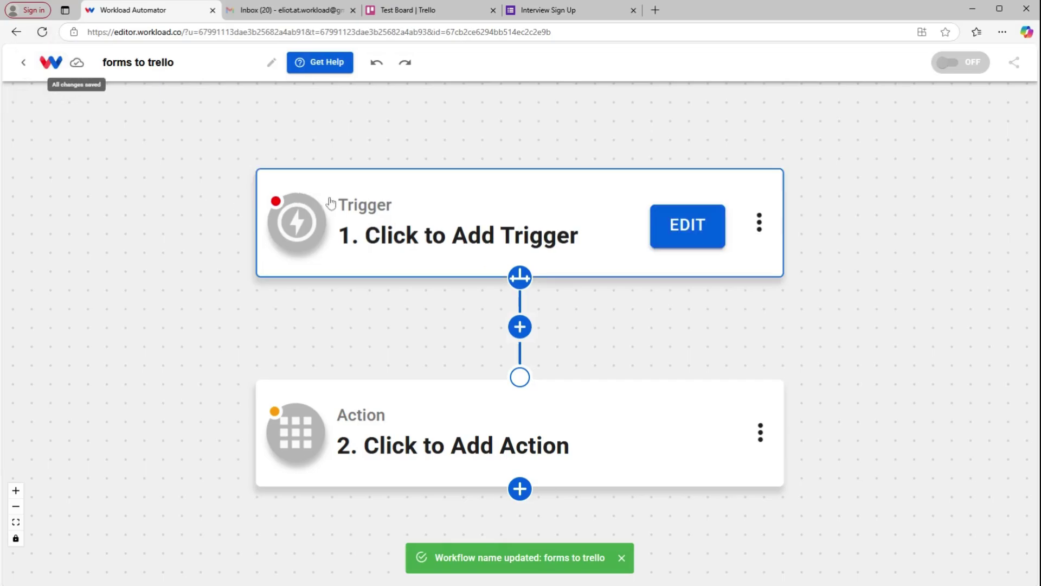
click(441, 222)
text(s)
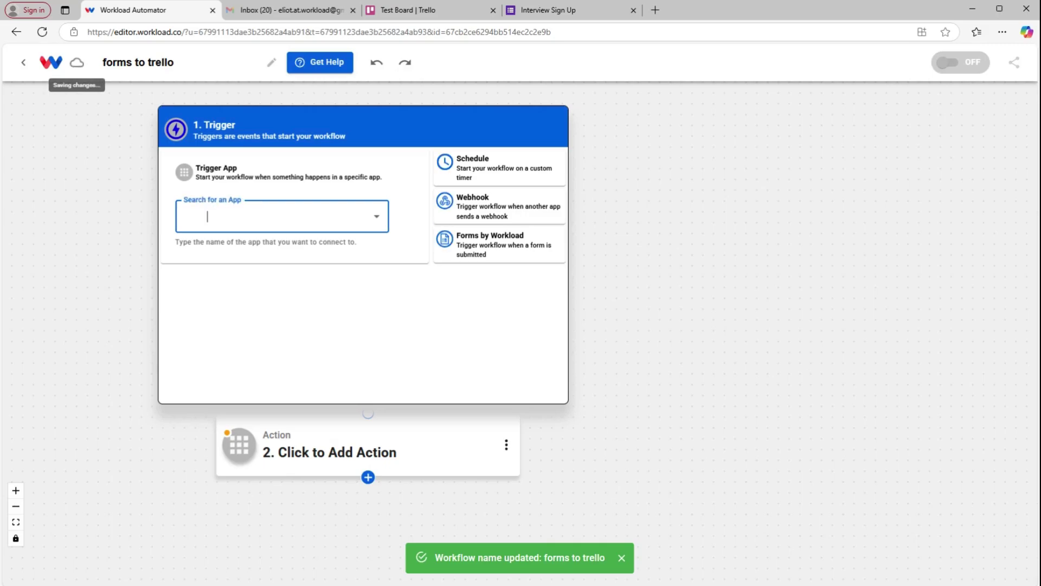
key(BackSpace)
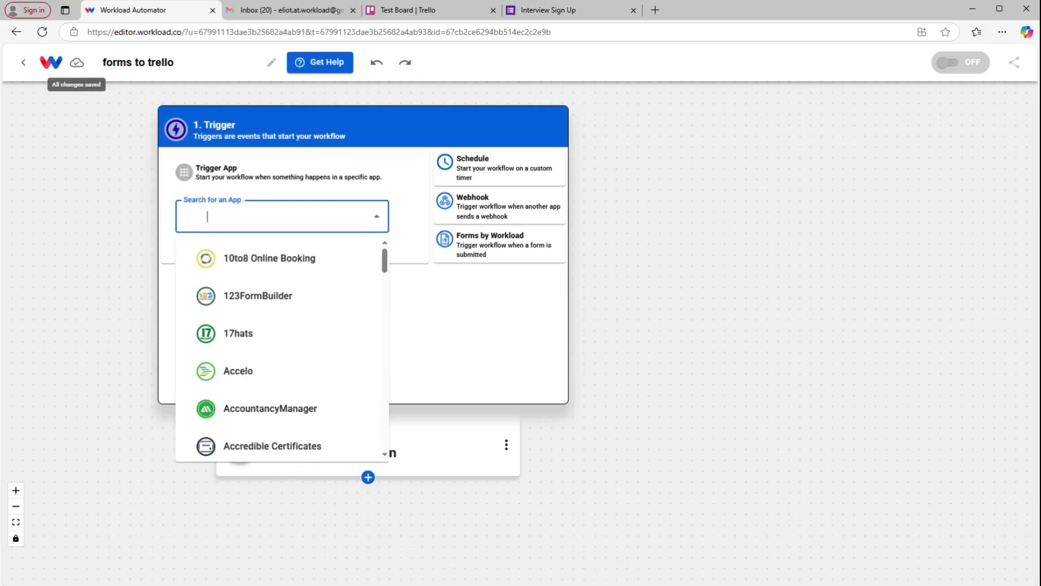
text(forms)
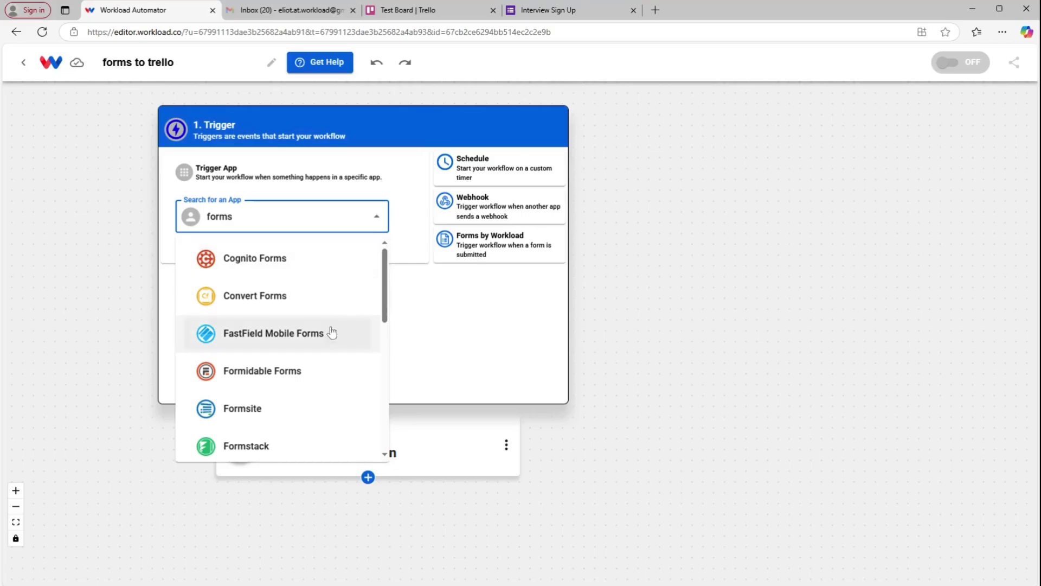
scroll(333, 332, down, 4)
click(275, 348)
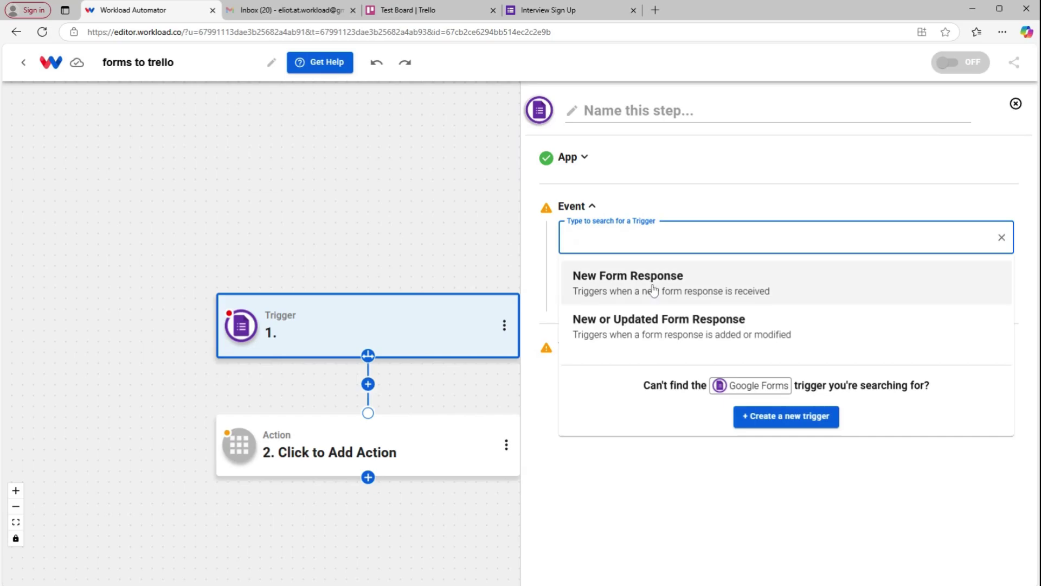
Step: Set the trigger event to New Form Response and assign the existing Google Forms account to it
click(596, 287)
click(697, 296)
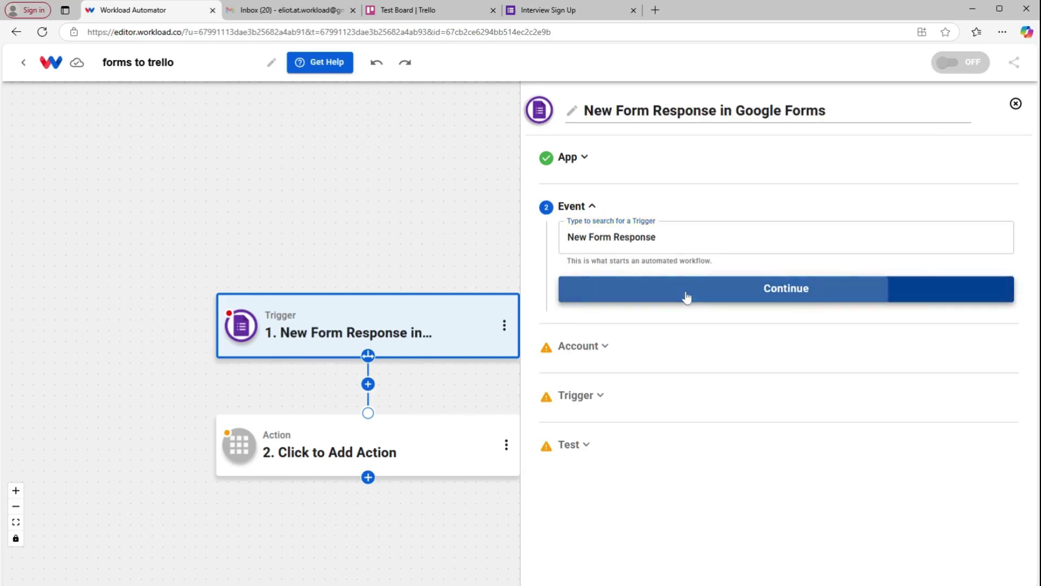
click(941, 310)
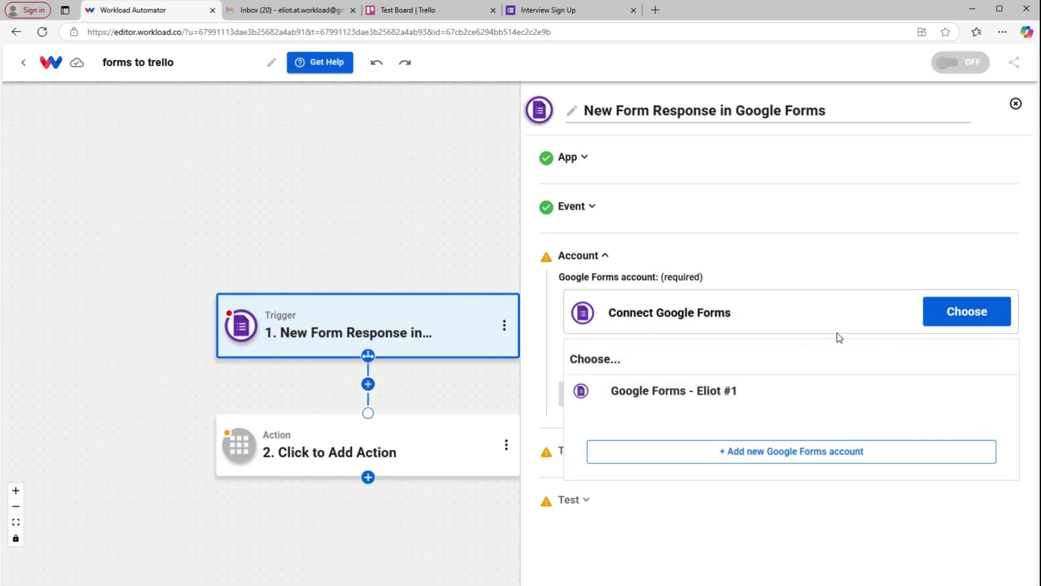
click(628, 400)
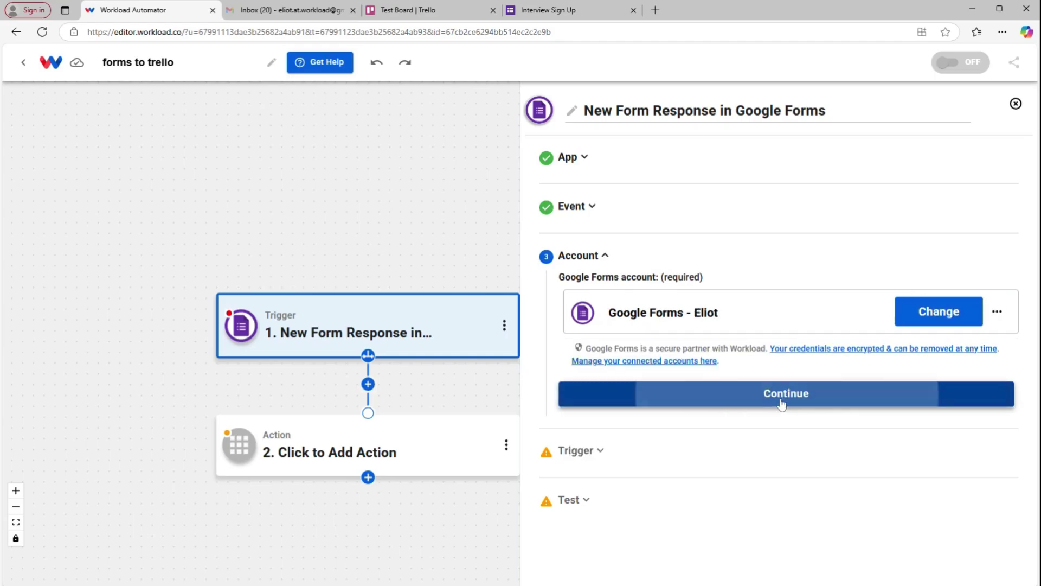
click(782, 403)
Step: Select the Interview Sign Up form as the trigger's form and run the trigger test
click(765, 377)
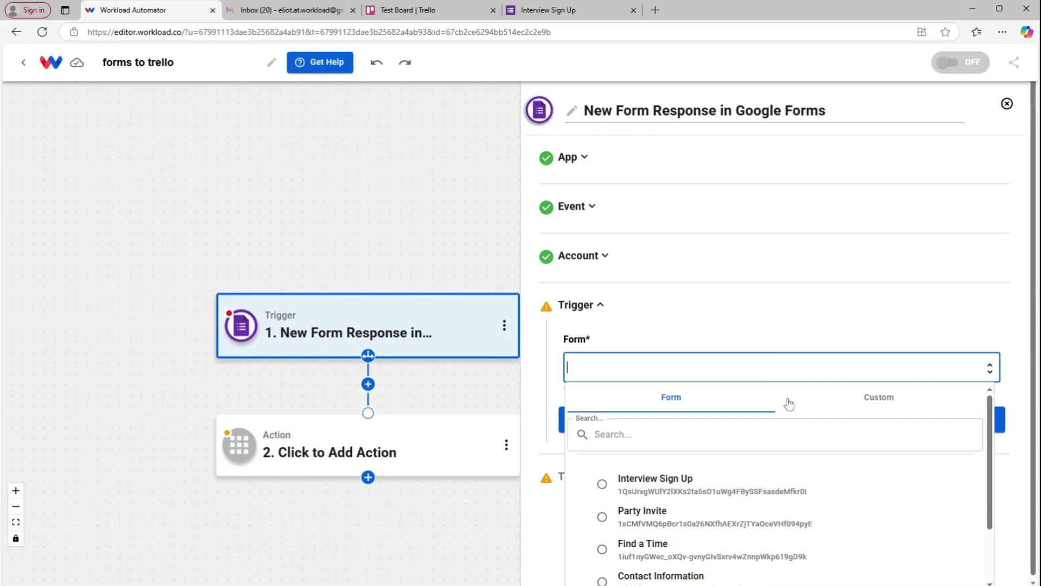
click(678, 487)
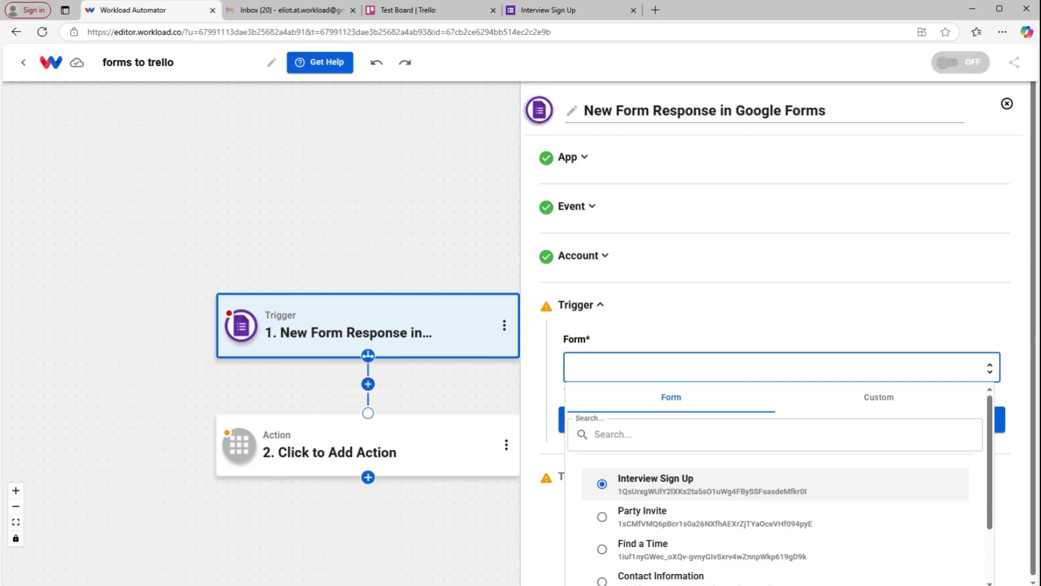
click(682, 487)
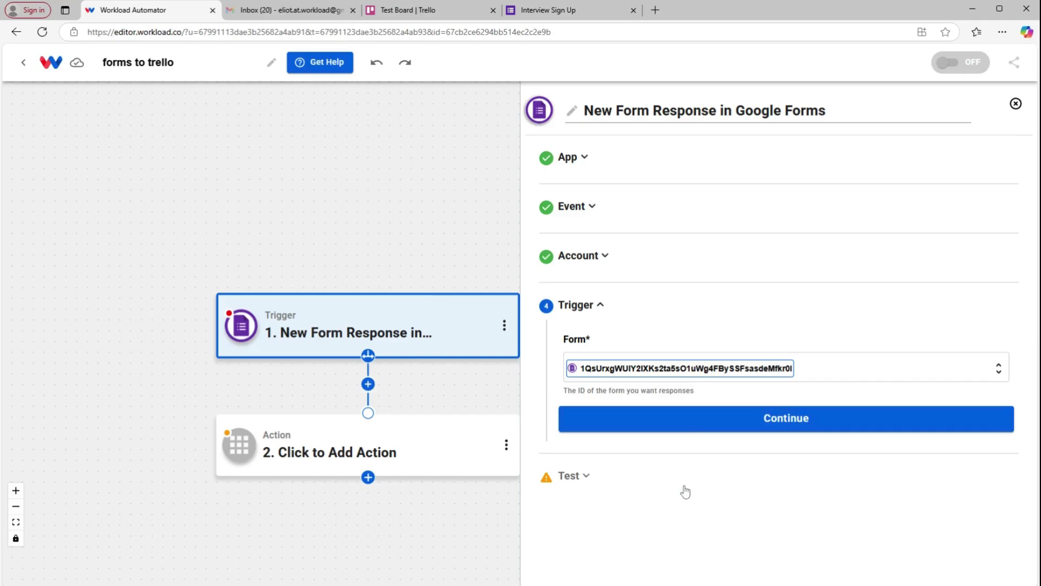
click(767, 419)
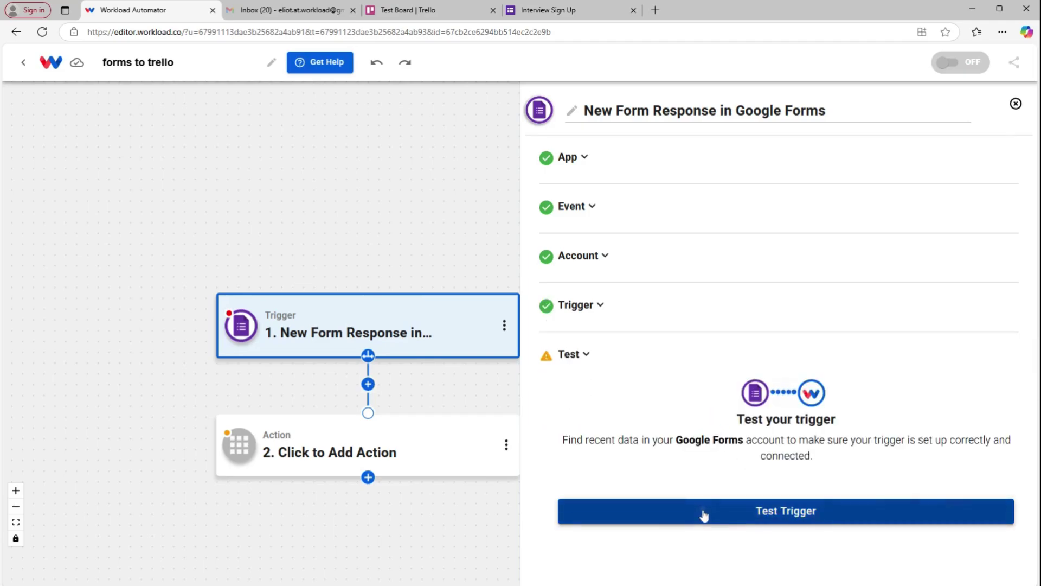
click(705, 514)
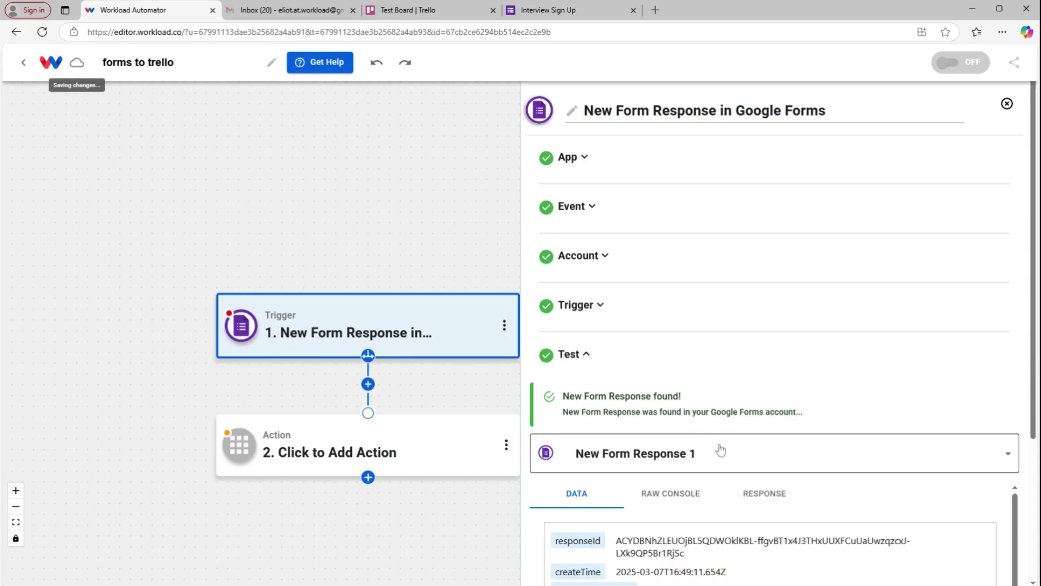
Step: Examine the answers in New Form Response 1, both as formatted data and in the raw console output
scroll(713, 441, down, 3)
scroll(681, 443, down, 1)
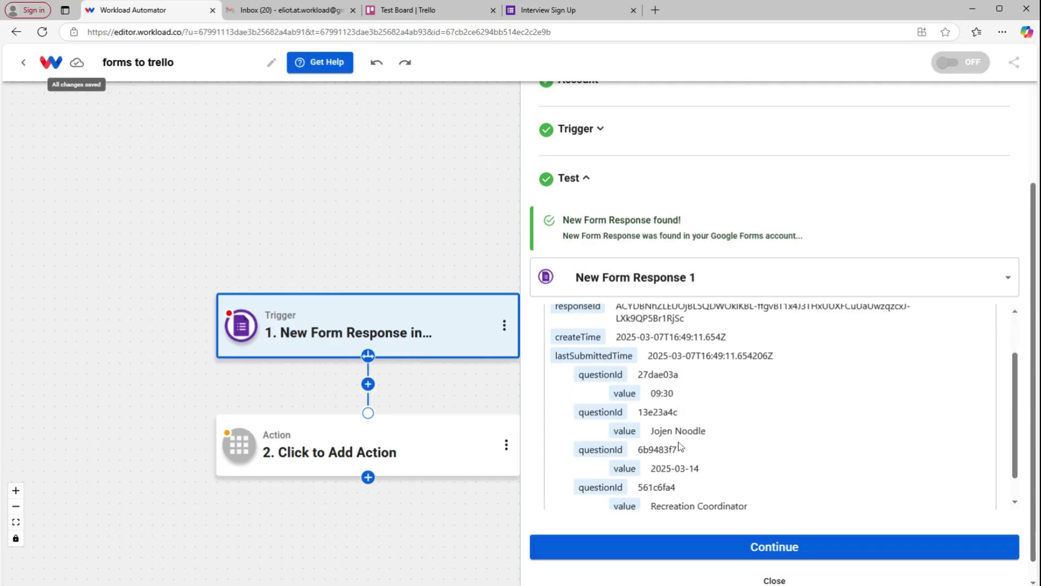
scroll(681, 444, up, 1)
scroll(679, 440, down, 2)
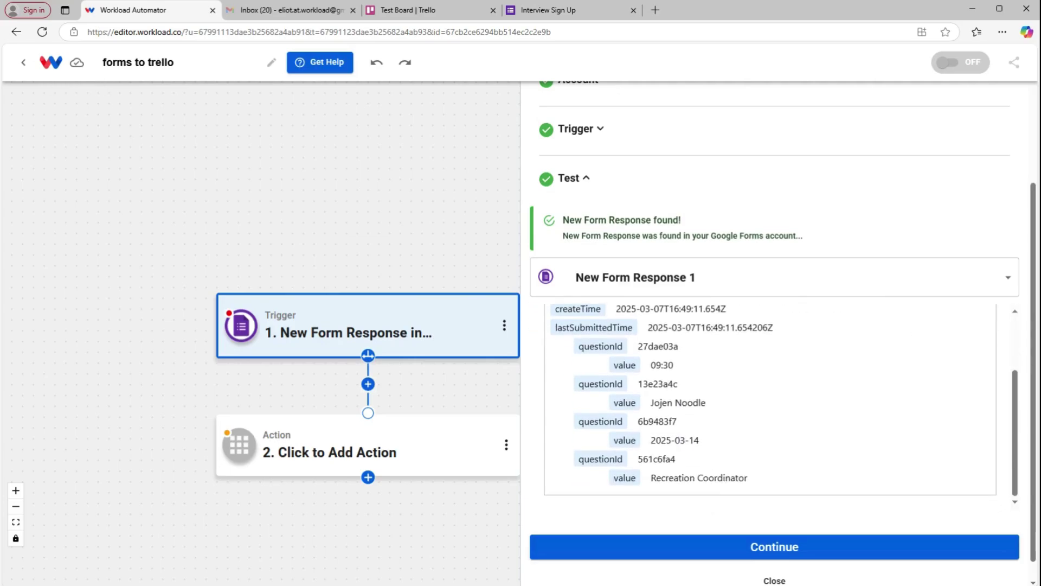
scroll(679, 440, up, 2)
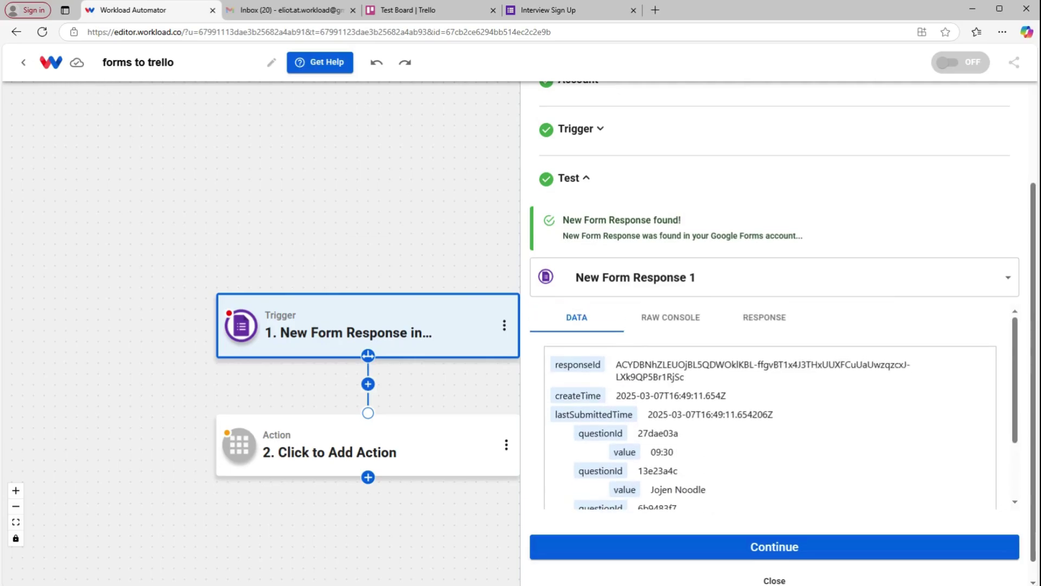
click(679, 320)
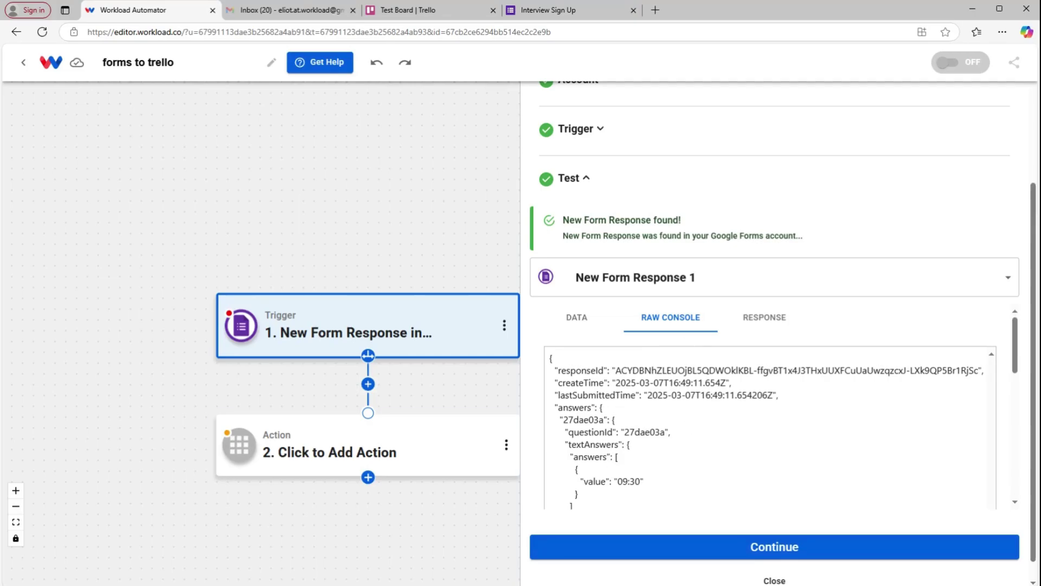
scroll(595, 411, down, 2)
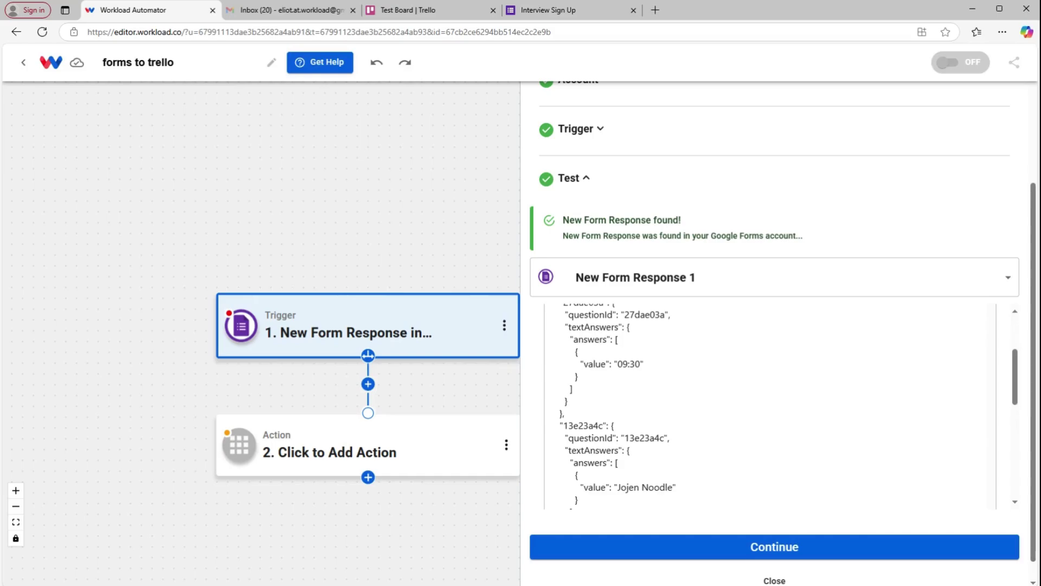
drag(589, 364, 606, 364)
scroll(610, 377, down, 2)
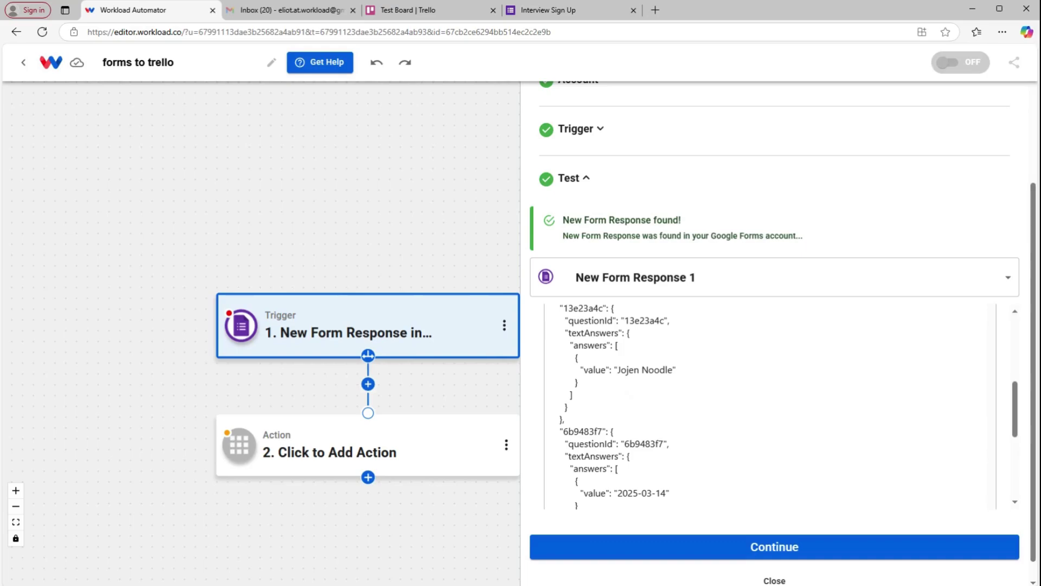
drag(614, 369, 642, 369)
click(642, 370)
scroll(645, 408, down, 5)
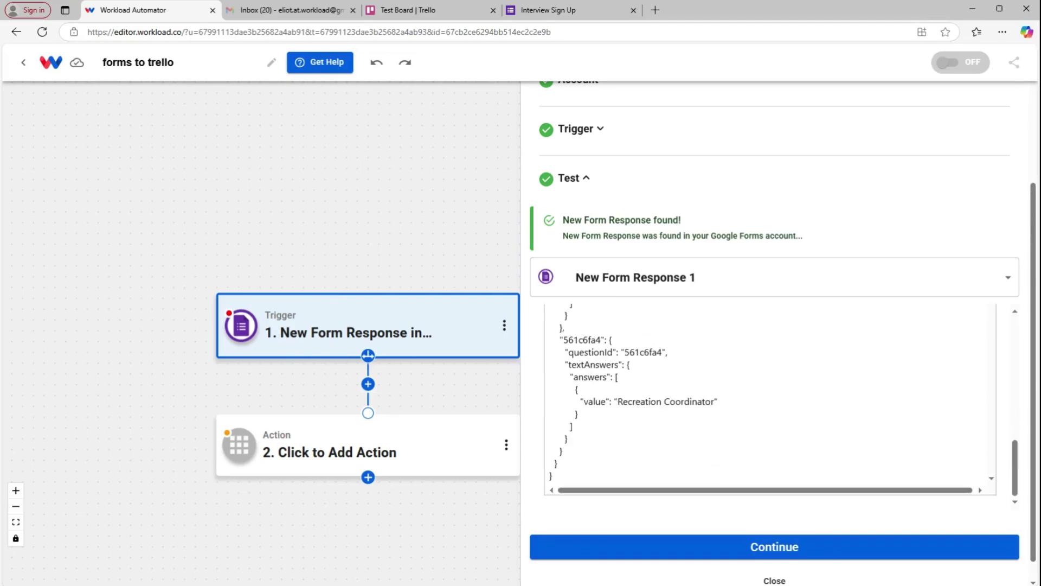
scroll(685, 482, down, 1)
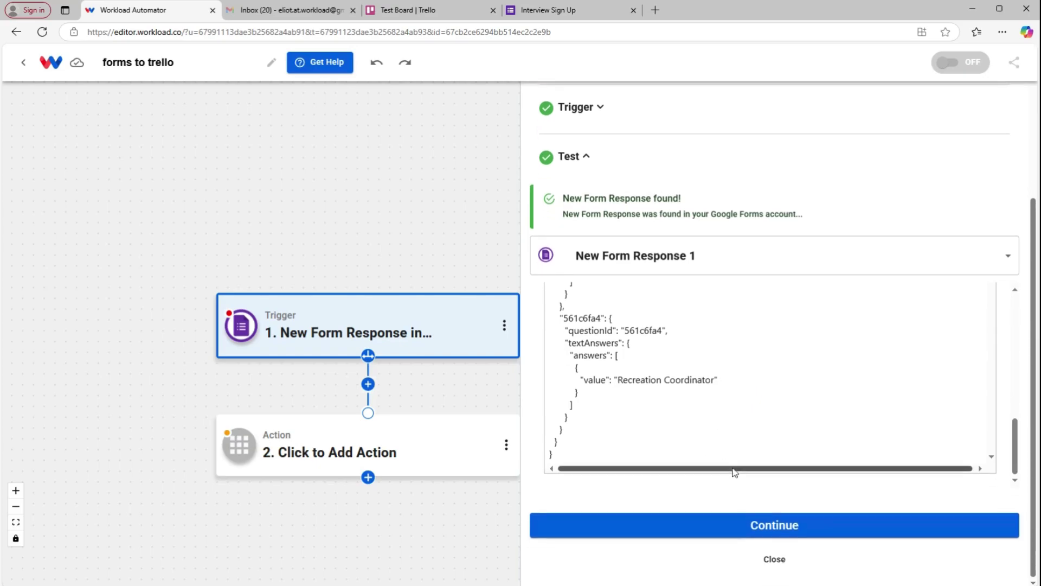
Step: Finish the trigger setup and set the second step to AI Formatter by Workload with the Format Data event
click(736, 526)
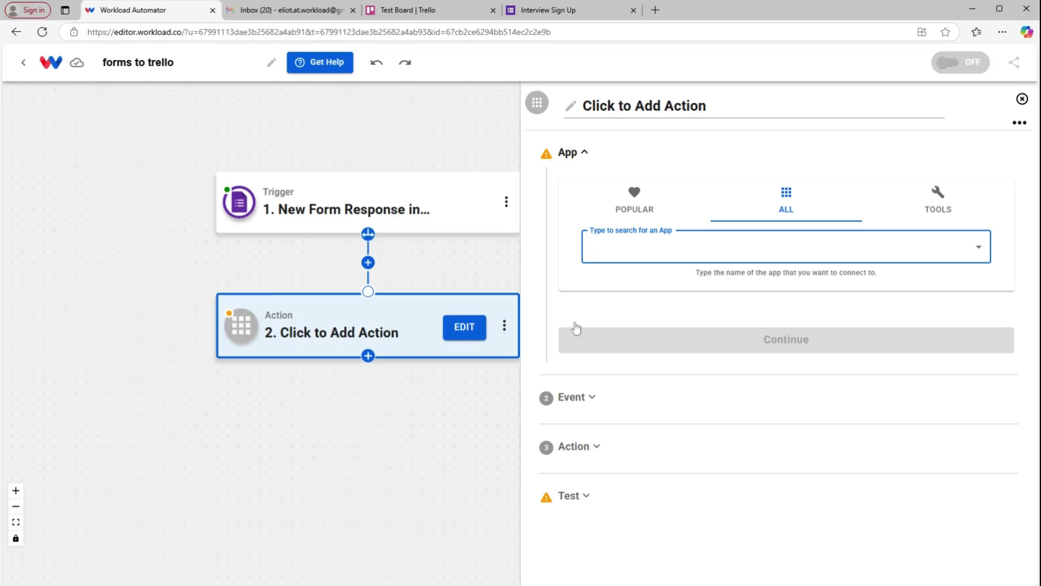
click(934, 201)
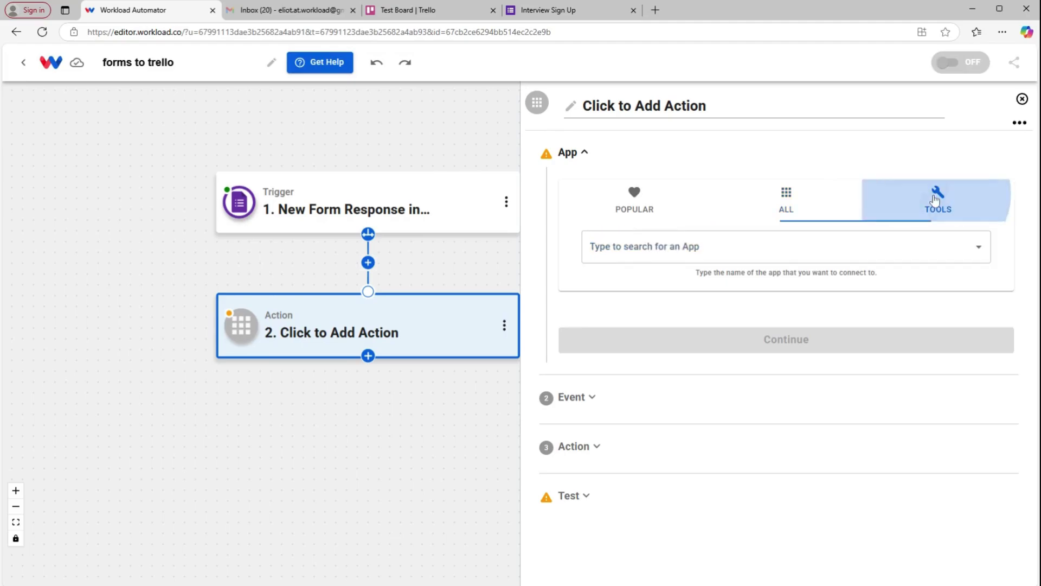
click(650, 246)
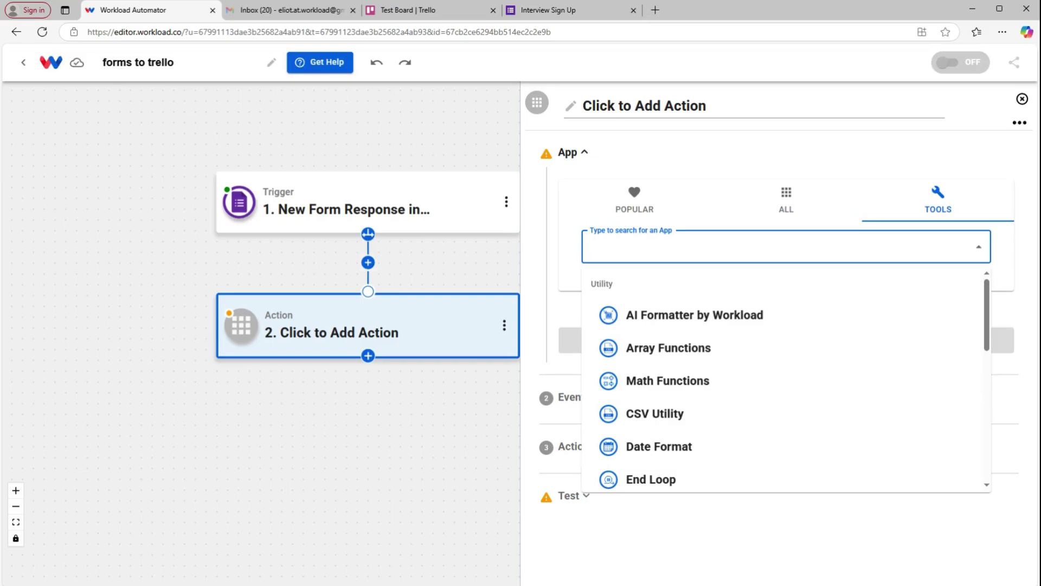
click(653, 319)
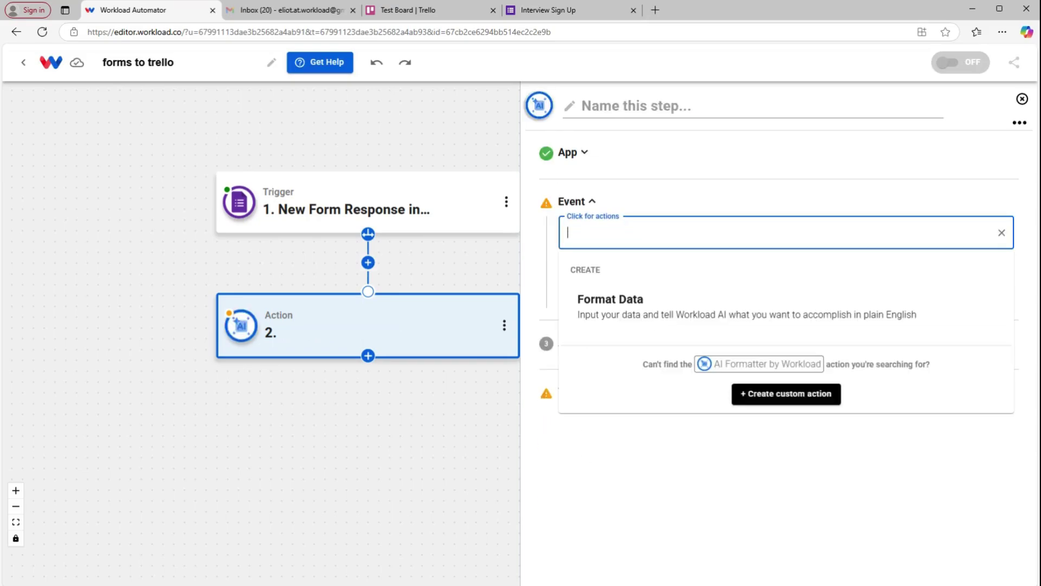
click(645, 300)
click(678, 293)
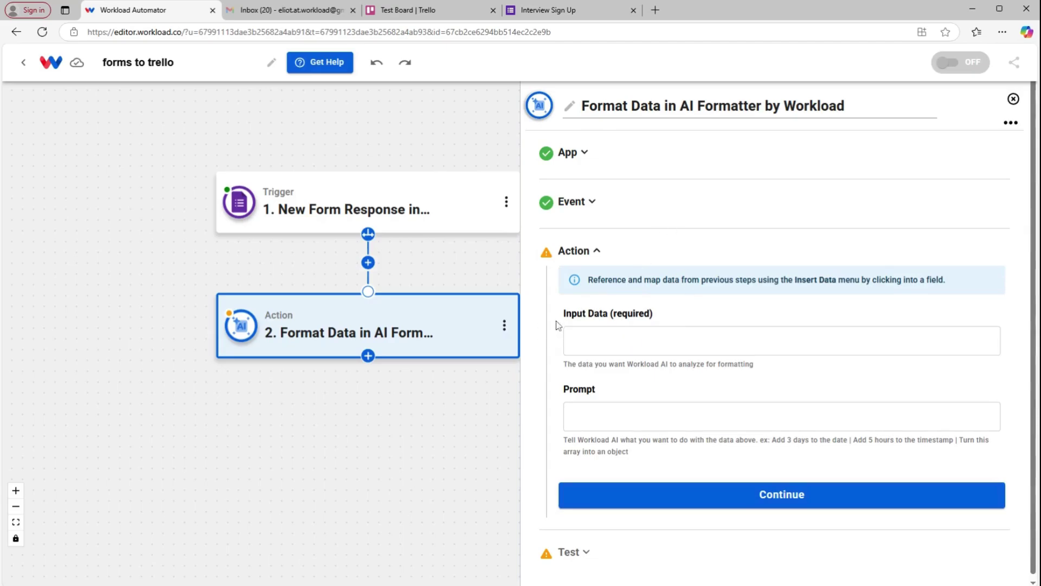
Step: Map the whole answers object from the New Form Response step into the AI formatter's Input Data
click(660, 332)
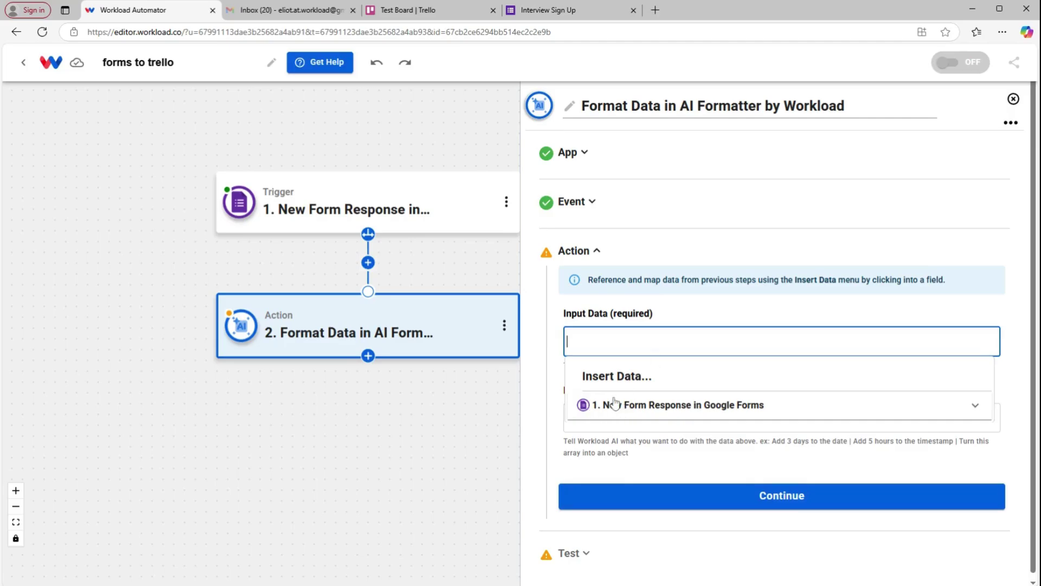
click(643, 406)
scroll(651, 412, down, 1)
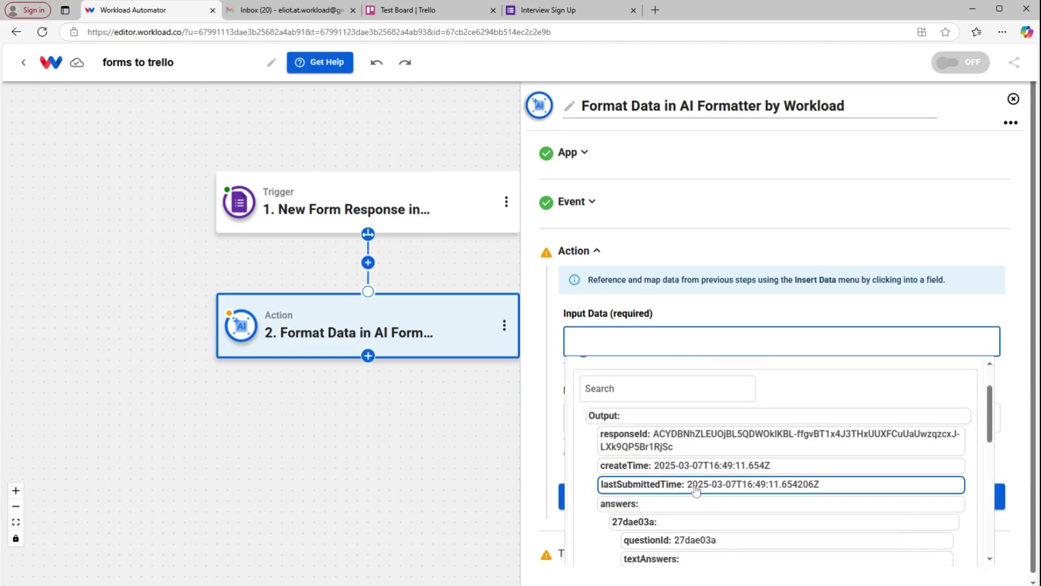
scroll(696, 489, down, 1)
scroll(710, 448, down, 1)
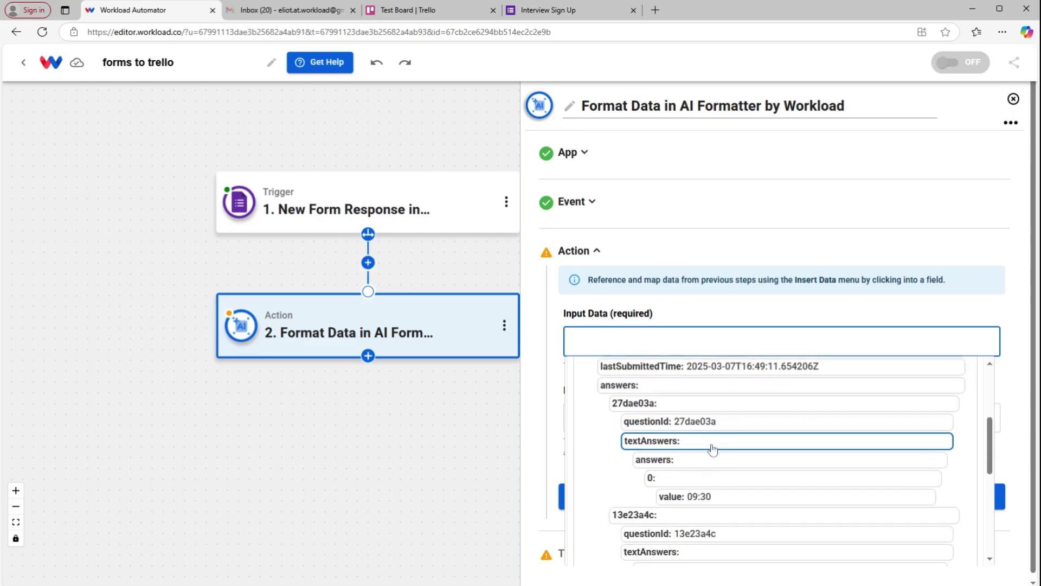
scroll(678, 472, down, 1)
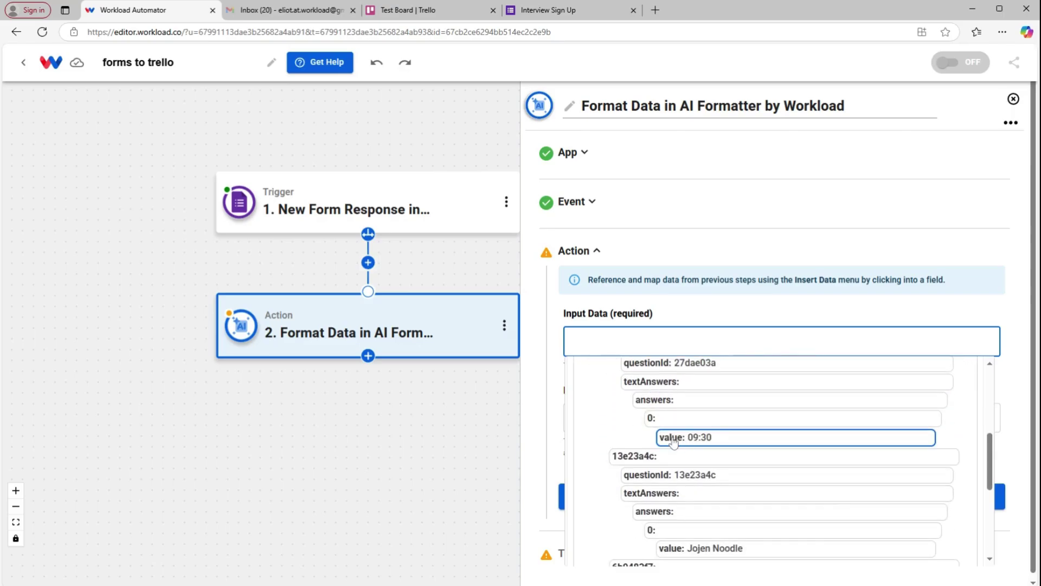
scroll(673, 442, down, 1)
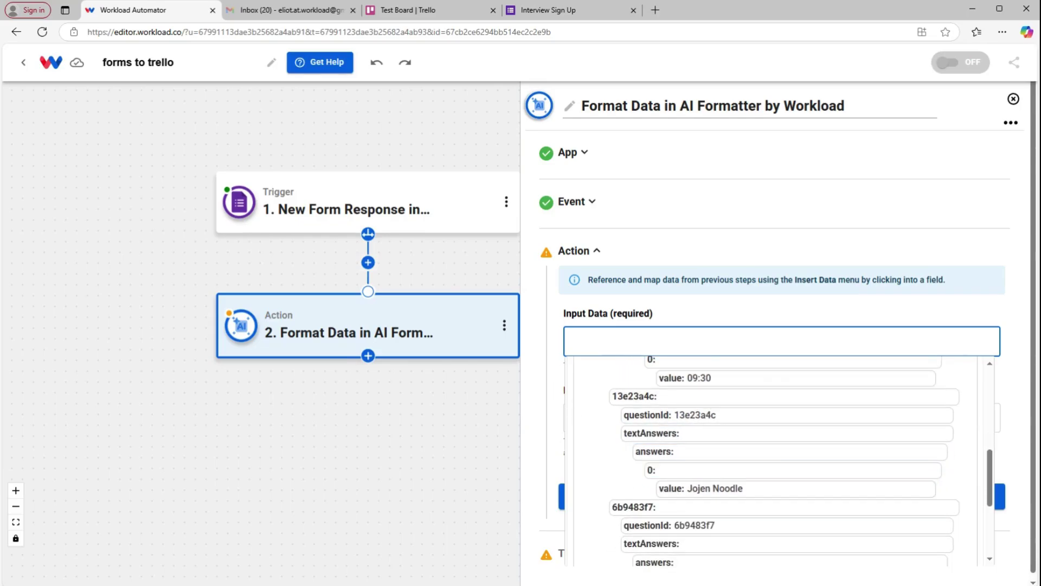
scroll(731, 450, up, 3)
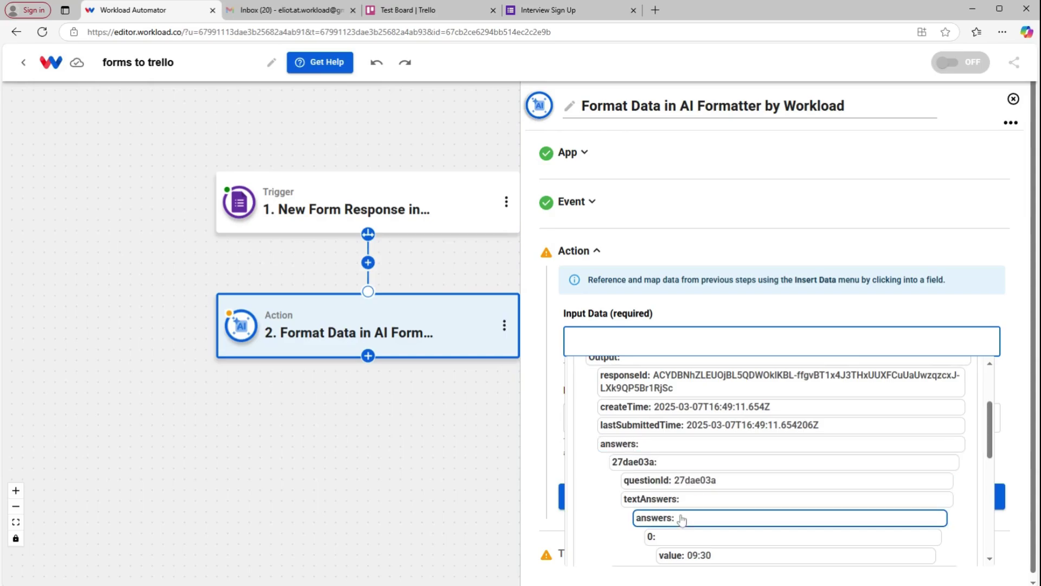
scroll(682, 522, down, 1)
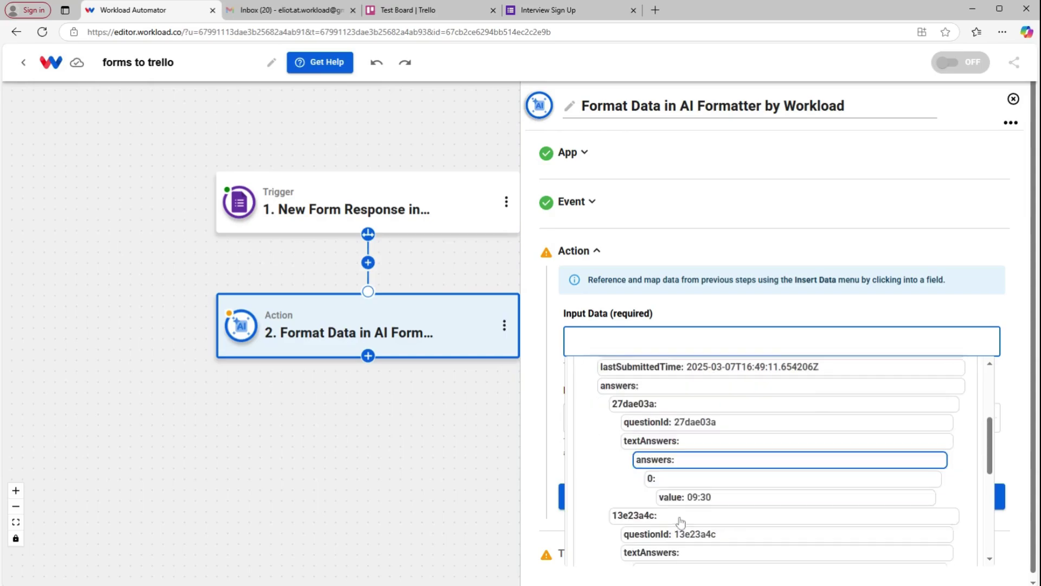
click(645, 386)
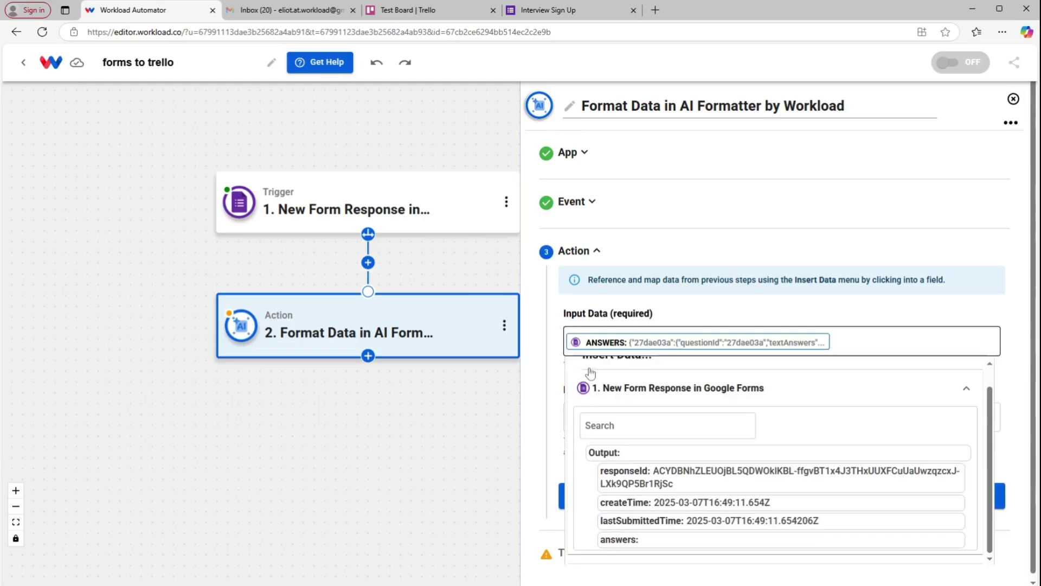
click(597, 306)
Step: Set the prompt to "pull out all of the "value" fields and create a new response that is not contained within an array"
click(599, 412)
click(599, 411)
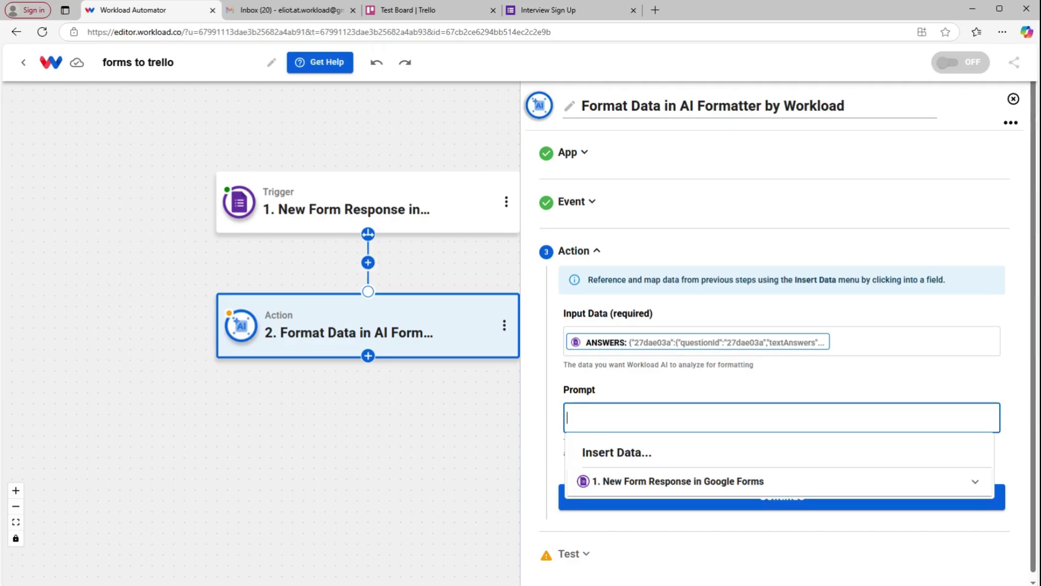
text(pull out all of the "value" fields and create a new response that is)
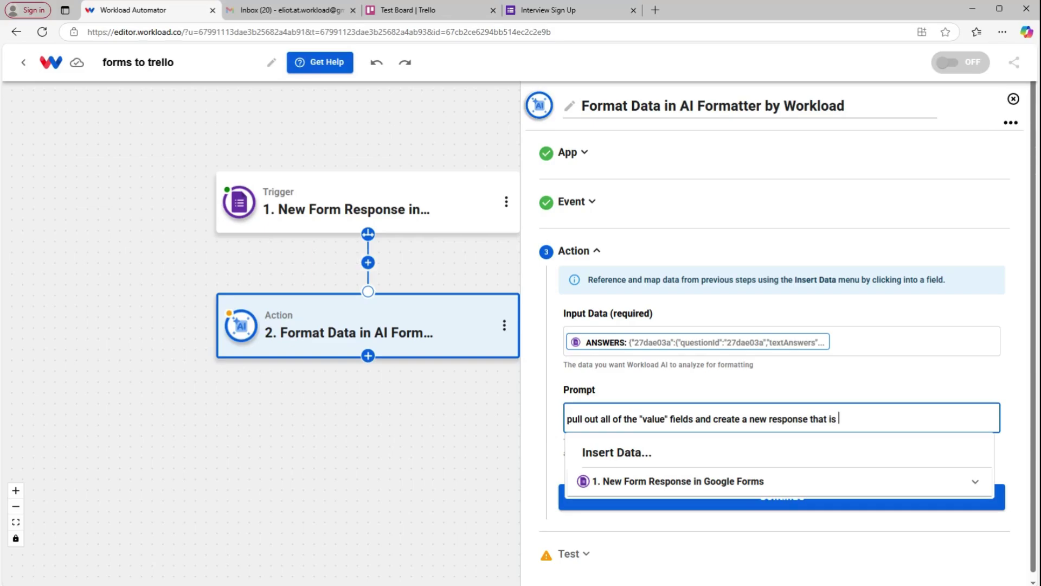
text(not contained within an array)
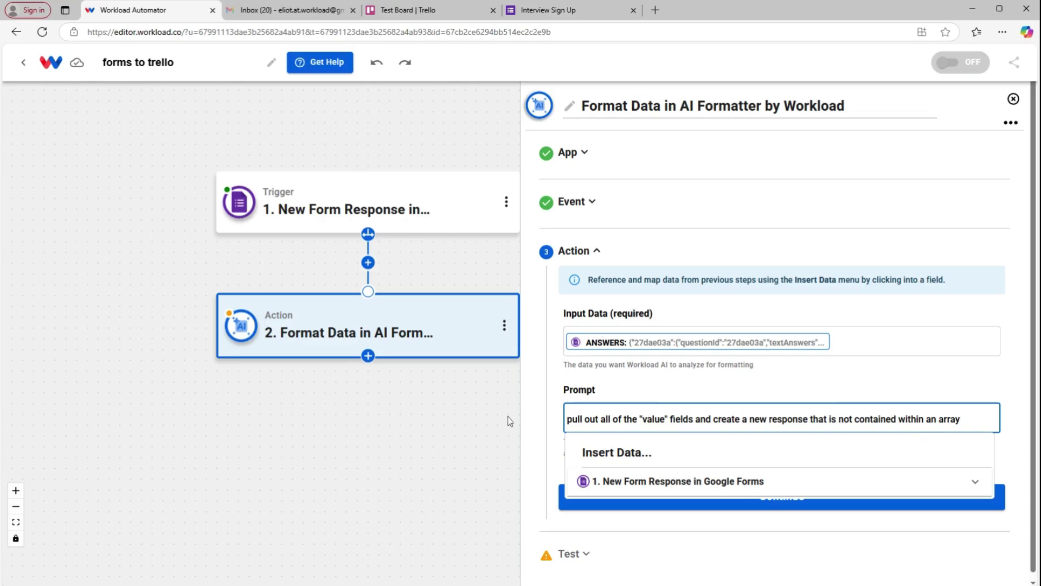
click(965, 387)
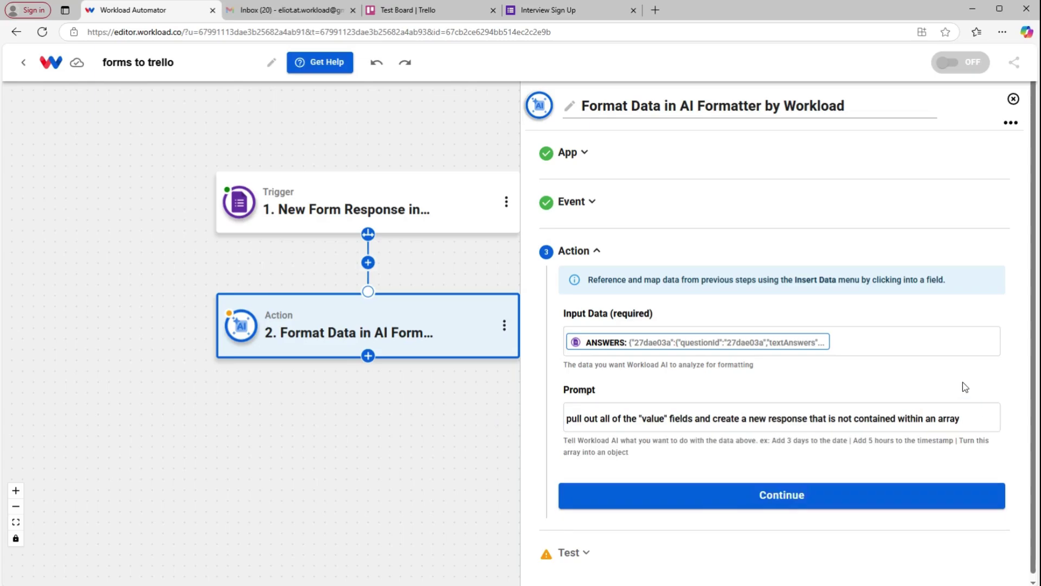
Step: Test the Format Data action, check the extracted date and time values, and finish the step
click(706, 497)
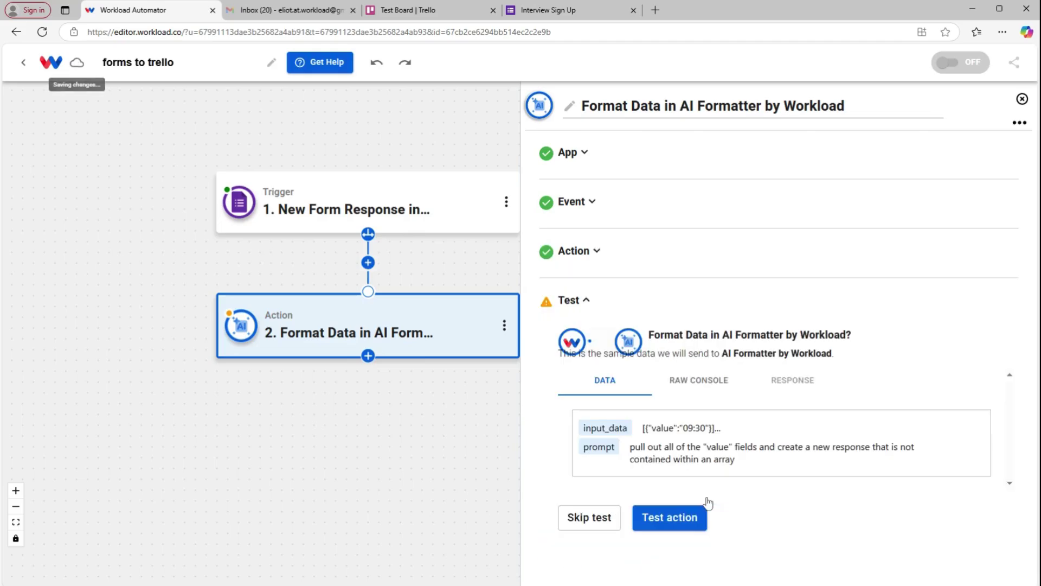
click(668, 516)
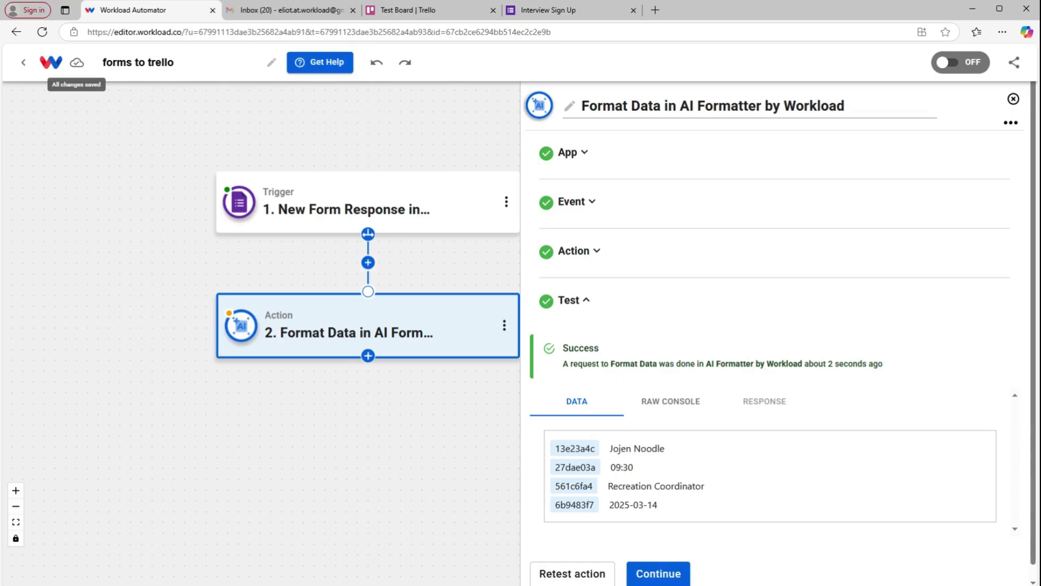
scroll(669, 475, down, 1)
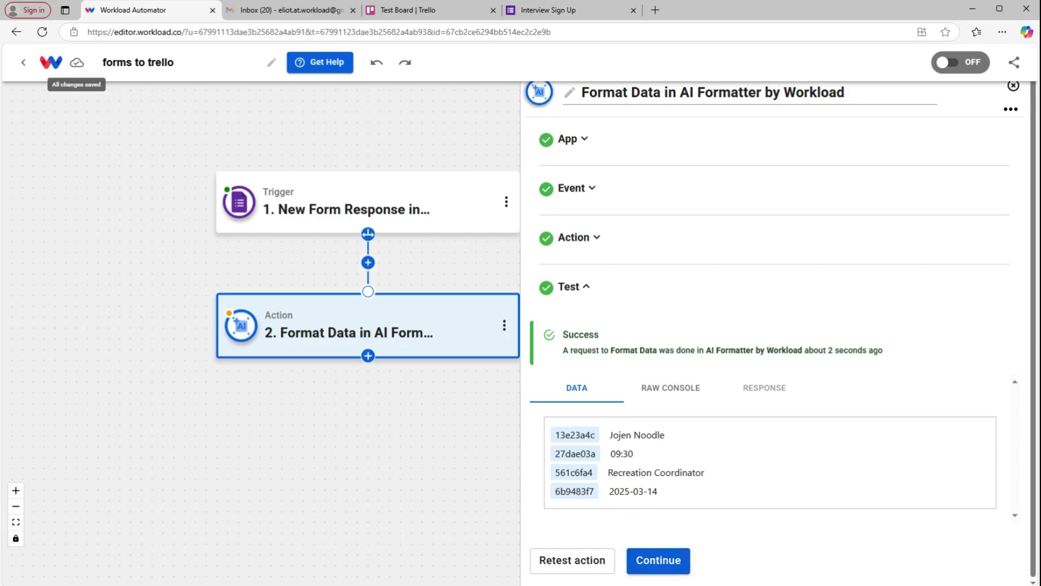
drag(615, 490, 652, 491)
drag(610, 453, 633, 453)
click(669, 487)
click(661, 570)
Step: Add a third step after Format Data using the Date Format tool with the Format Date event
scroll(545, 461, down, 1)
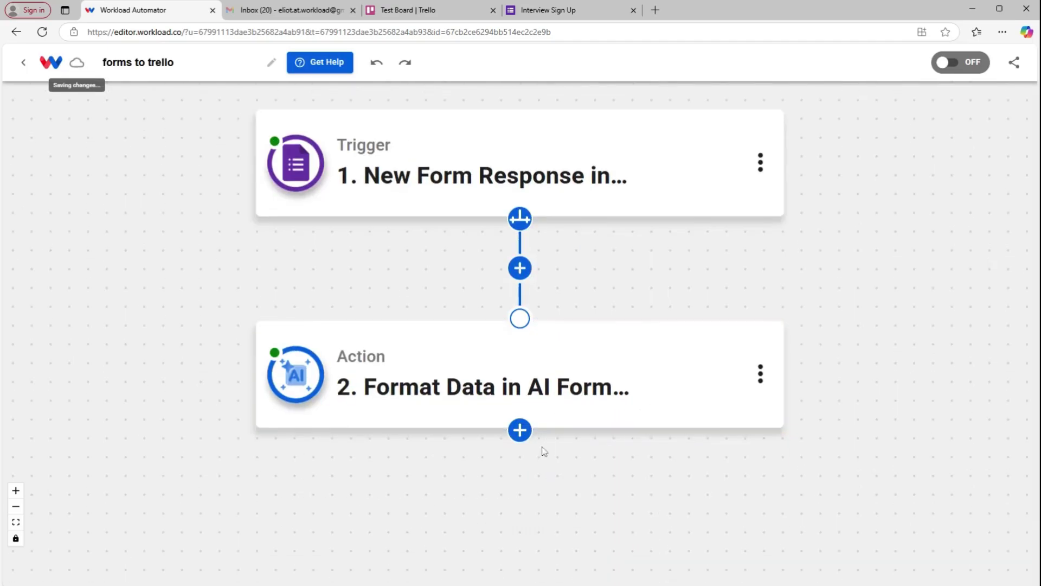
click(520, 431)
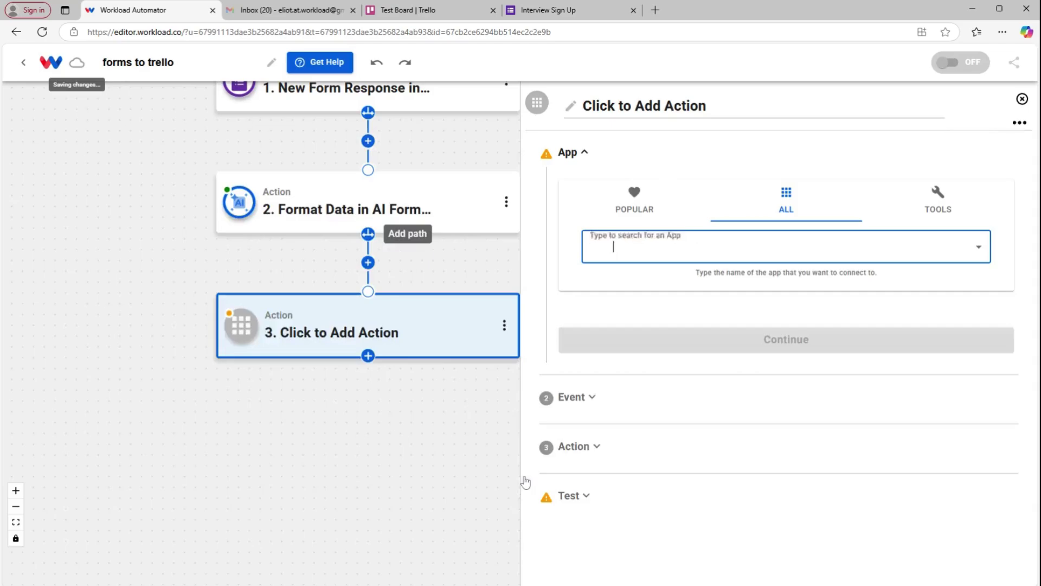
click(938, 198)
click(700, 245)
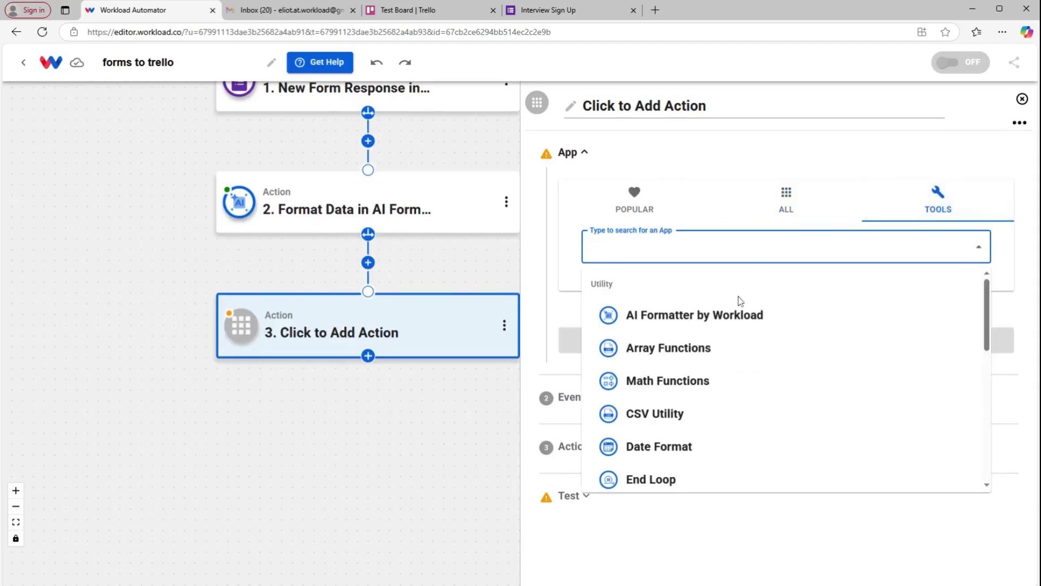
click(644, 451)
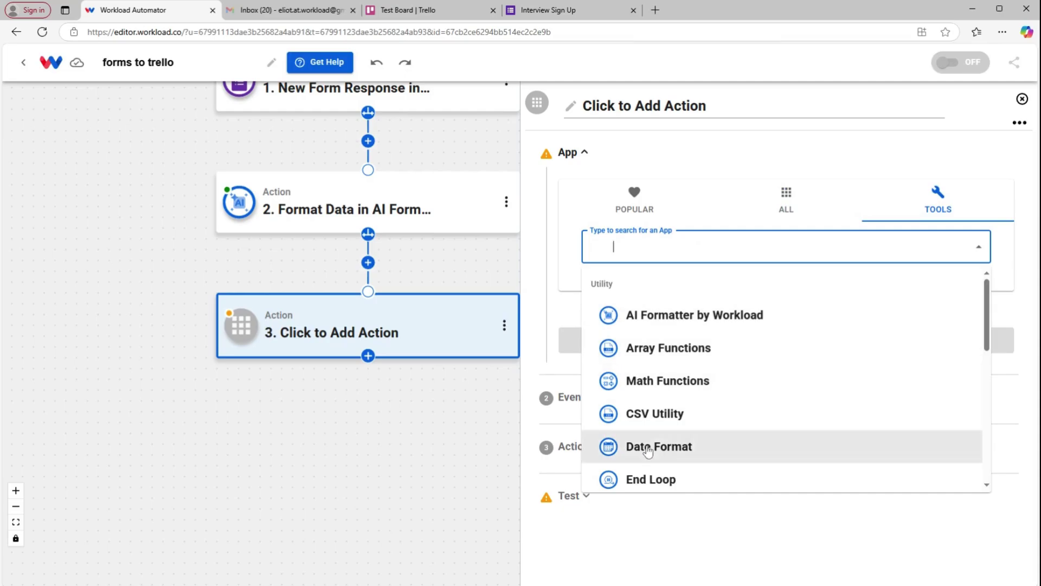
click(632, 245)
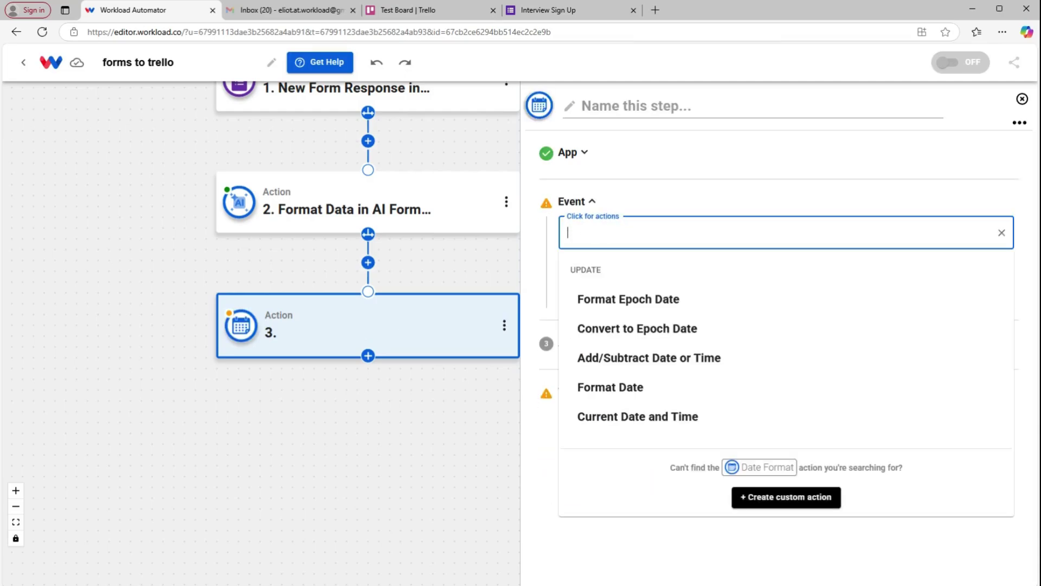
click(630, 395)
click(716, 290)
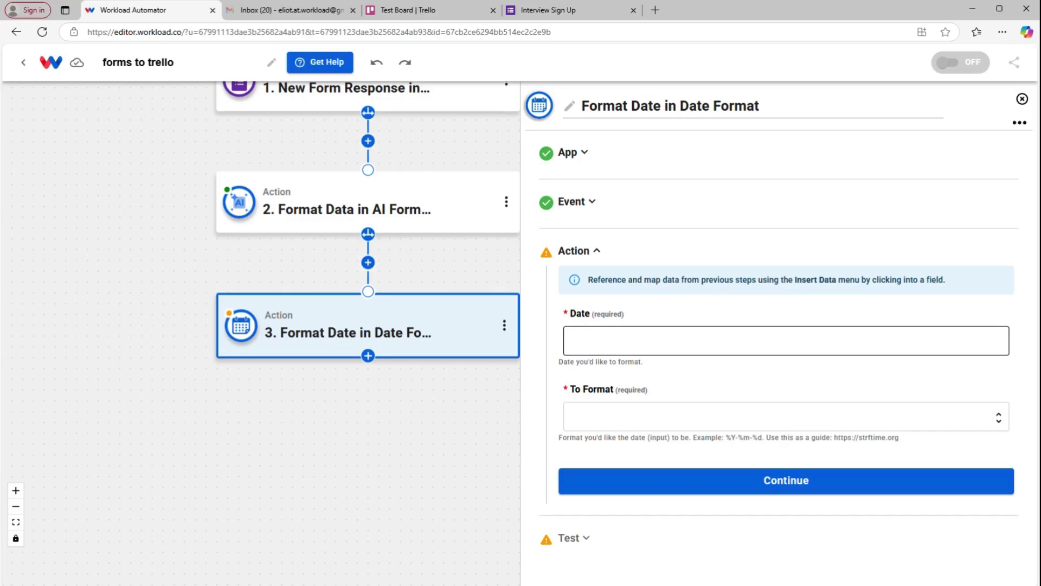
Step: Fill the Date input with the AI formatter's 6b9483f7 date output followed by its 27dae03a time output
click(567, 342)
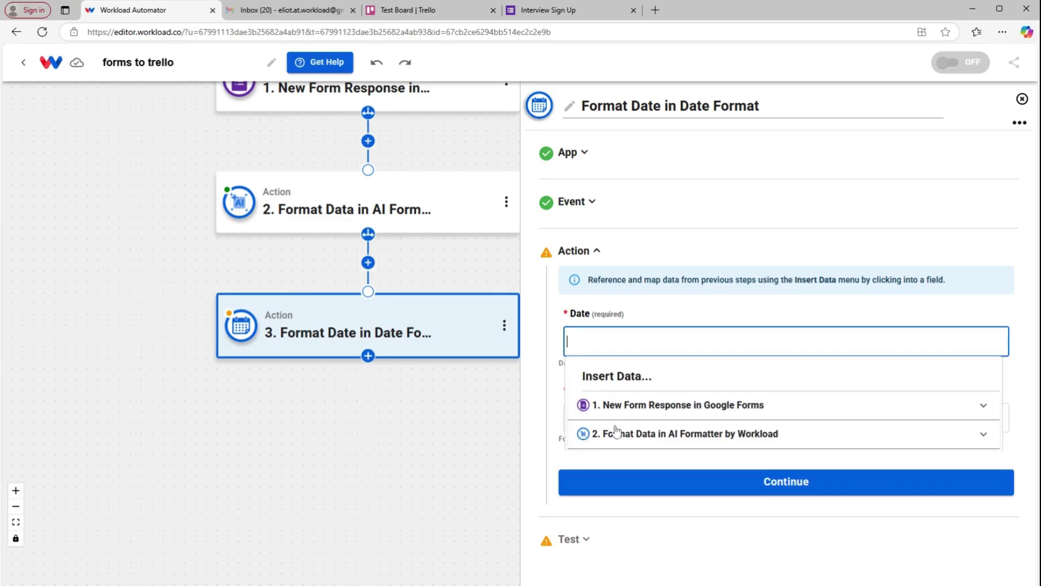
click(696, 439)
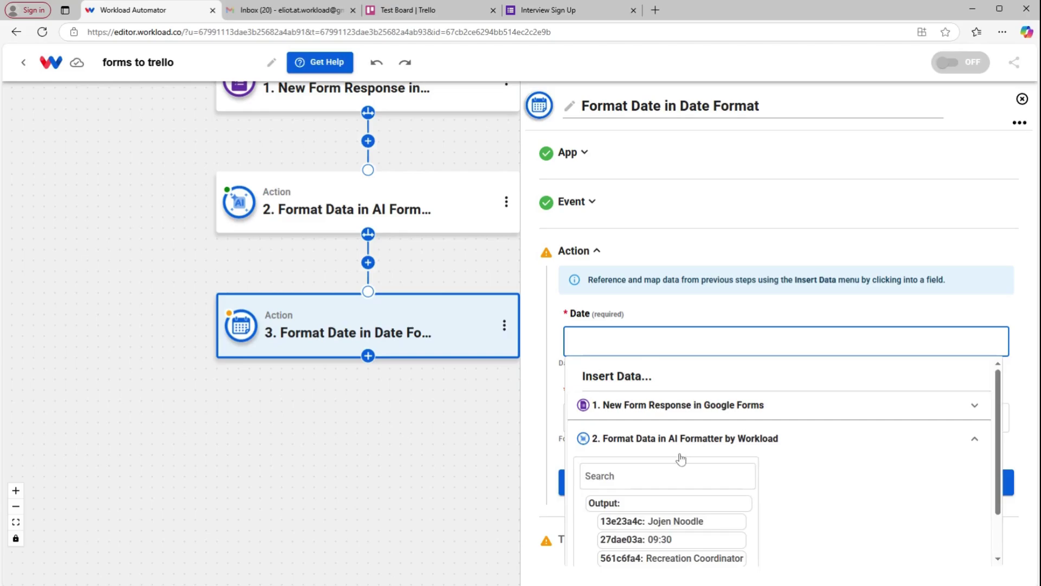
scroll(684, 455, down, 1)
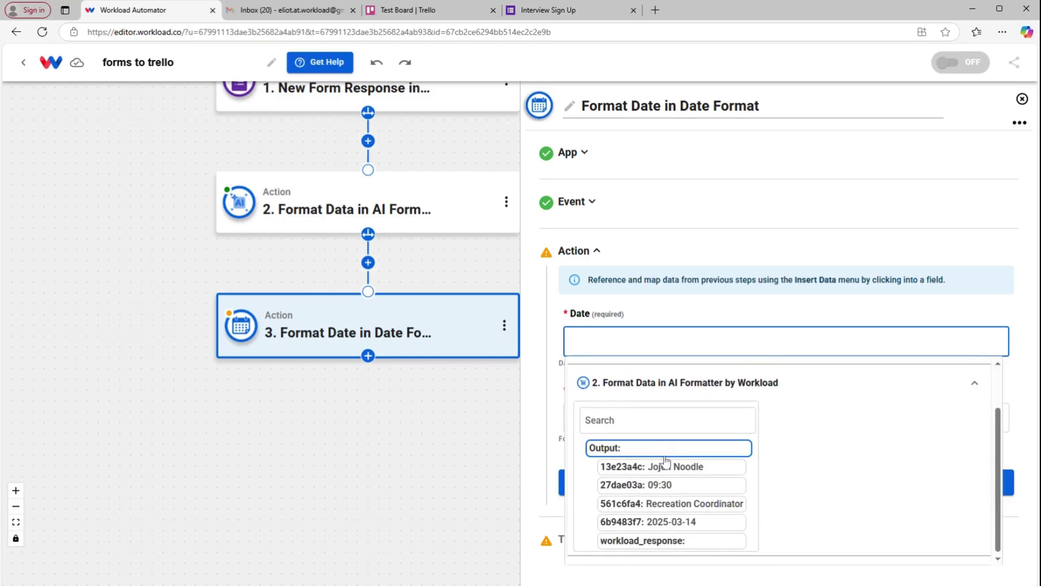
click(673, 521)
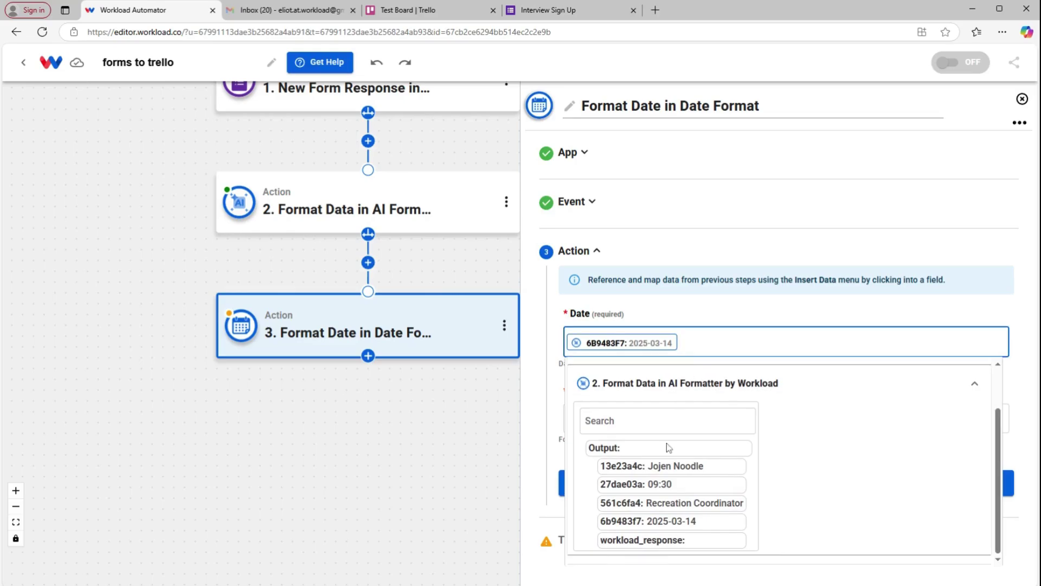
click(670, 483)
click(701, 308)
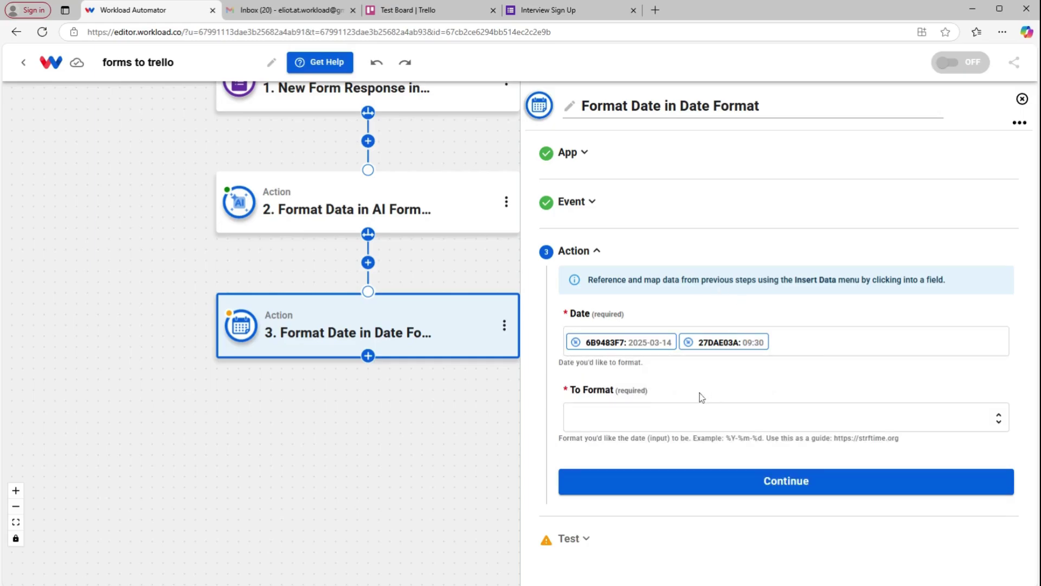
Step: Set the output date format to YYY-MM-DD HH:mm:ss Z (%Y-%m-%d %H:%M:%S %z)
click(699, 417)
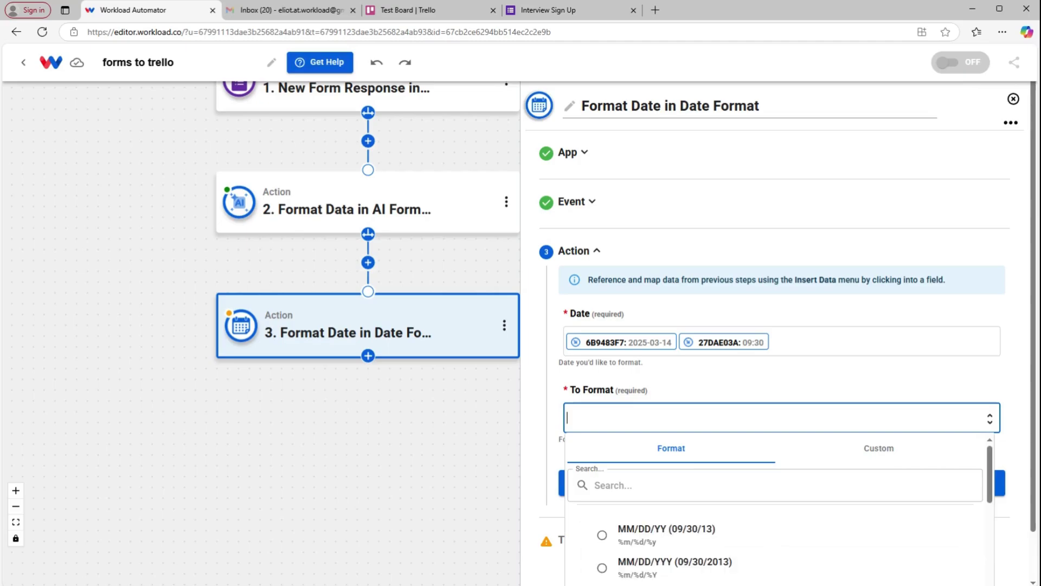
scroll(672, 464, down, 5)
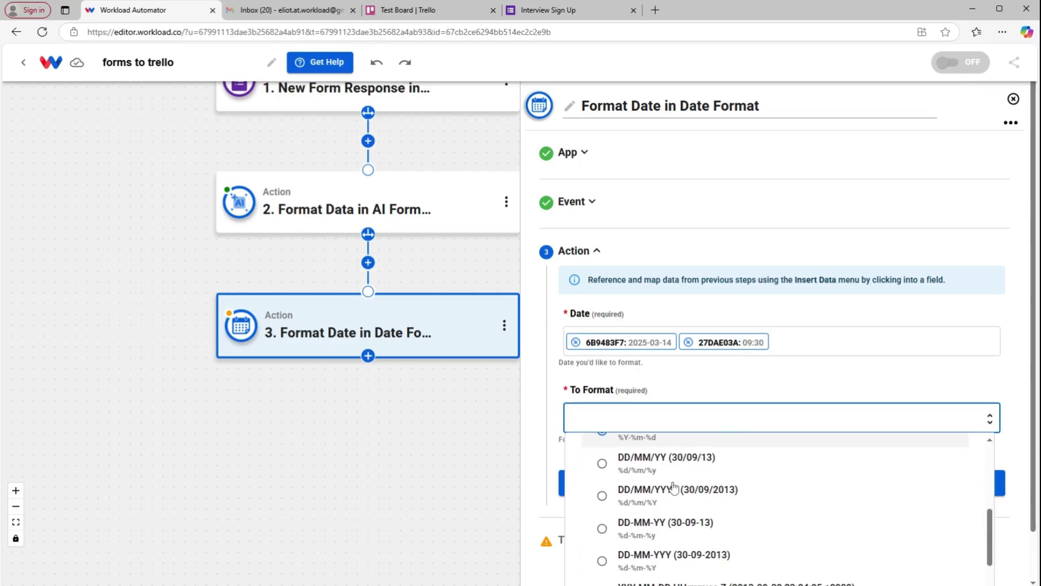
scroll(672, 488, down, 3)
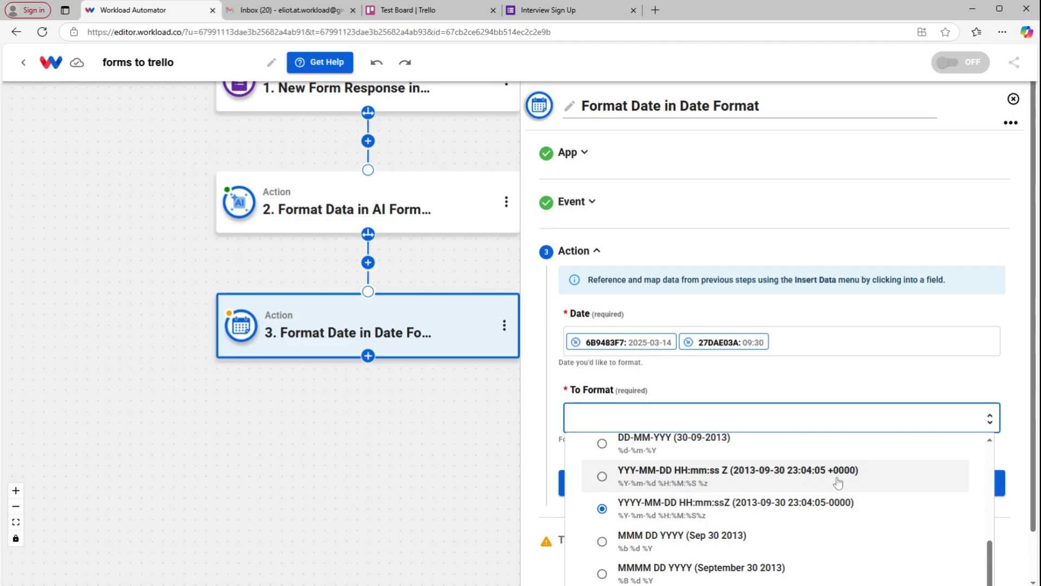
click(673, 472)
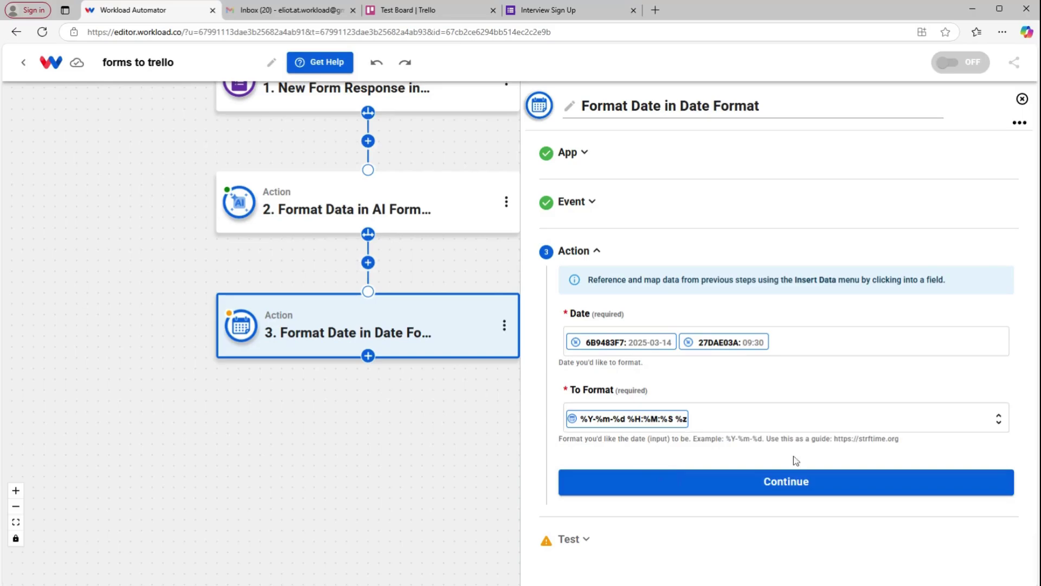
Step: Run the test of the Format Date action and finish the step
click(784, 481)
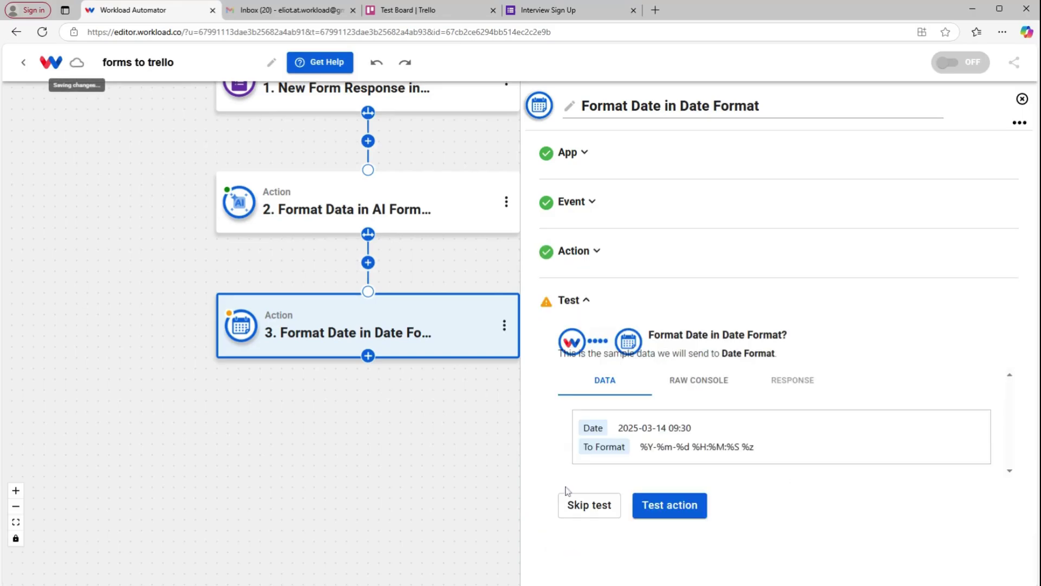
click(678, 505)
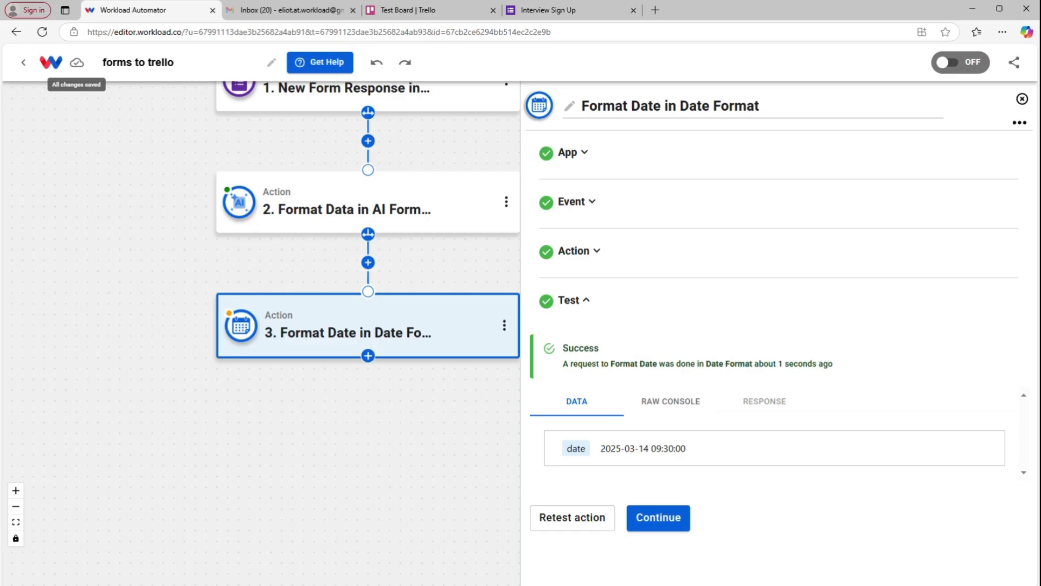
click(658, 517)
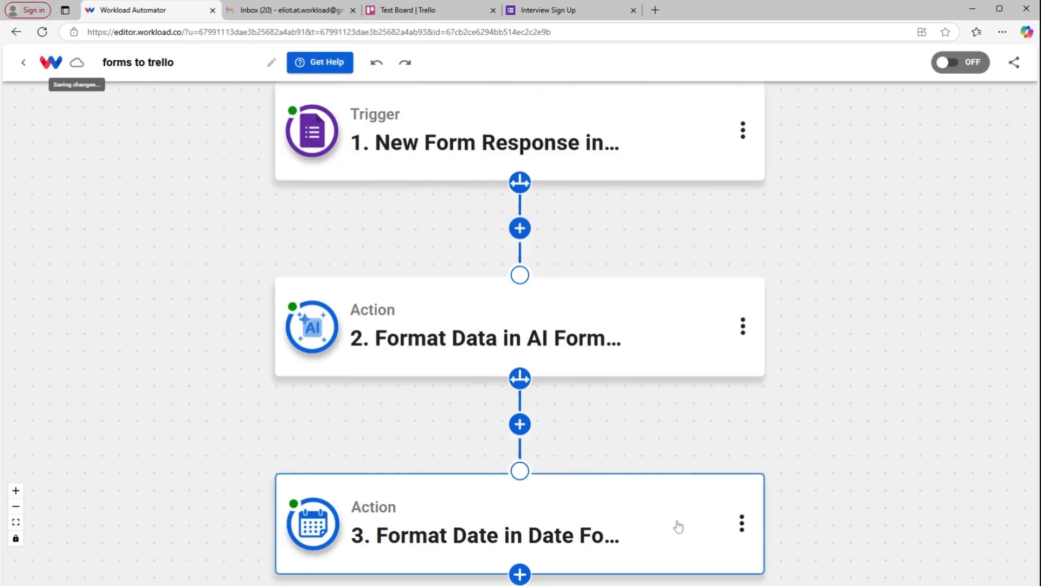
Step: Add a fourth step after Format Date using the Trello app with the Create Card event
scroll(484, 451, down, 2)
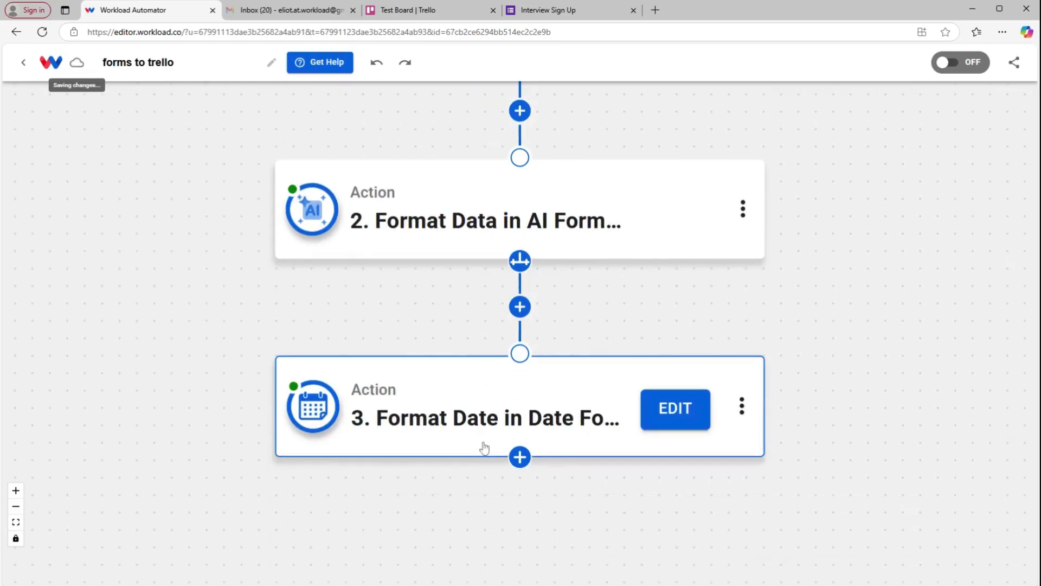
click(519, 457)
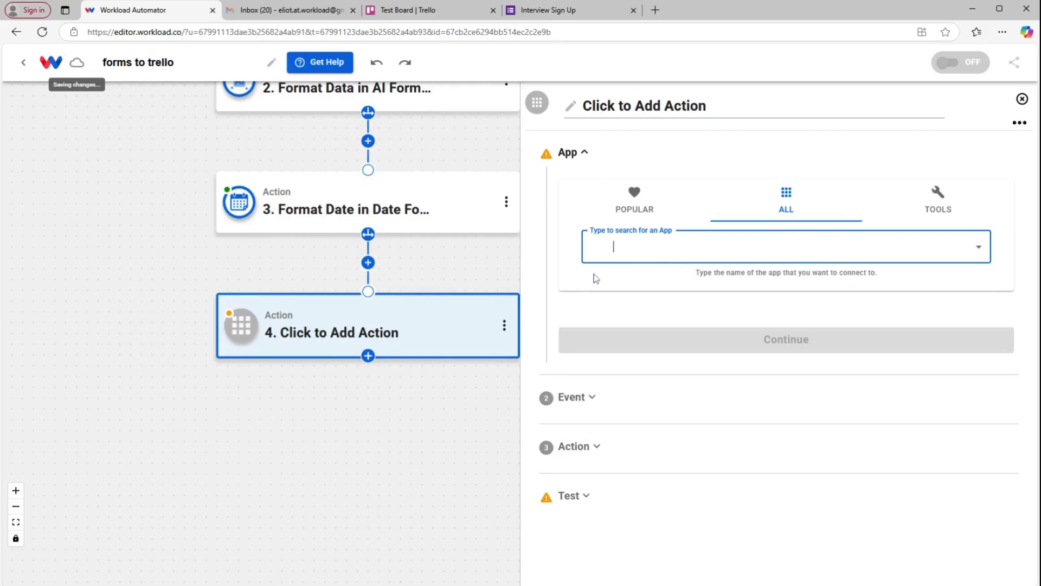
text(trello)
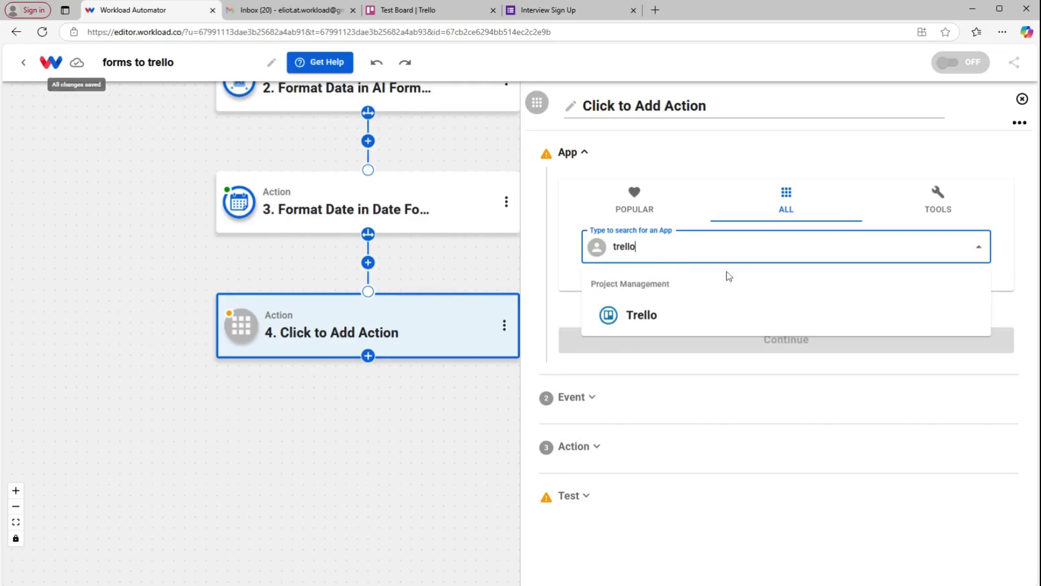
click(725, 313)
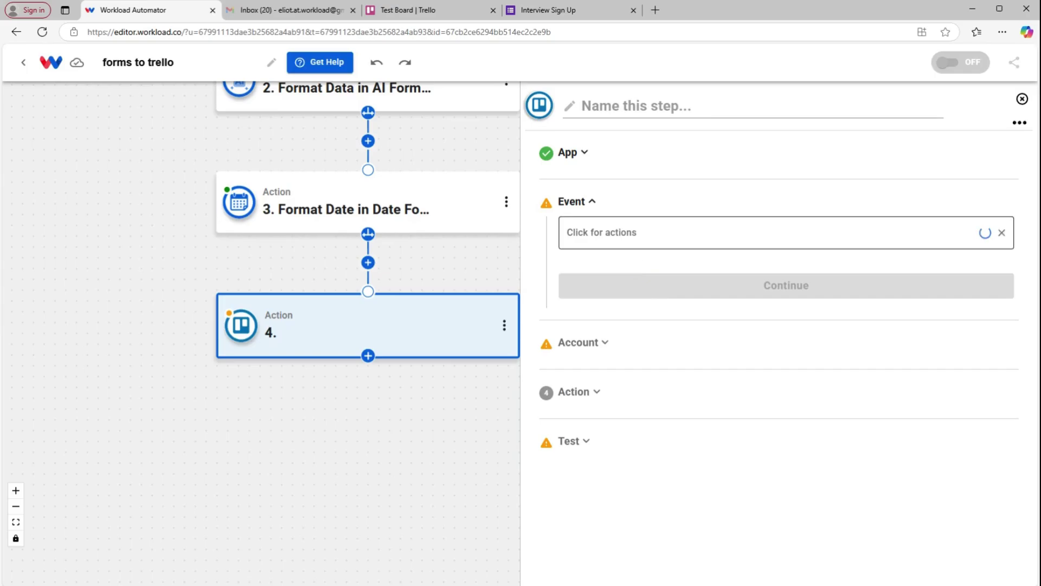
click(641, 301)
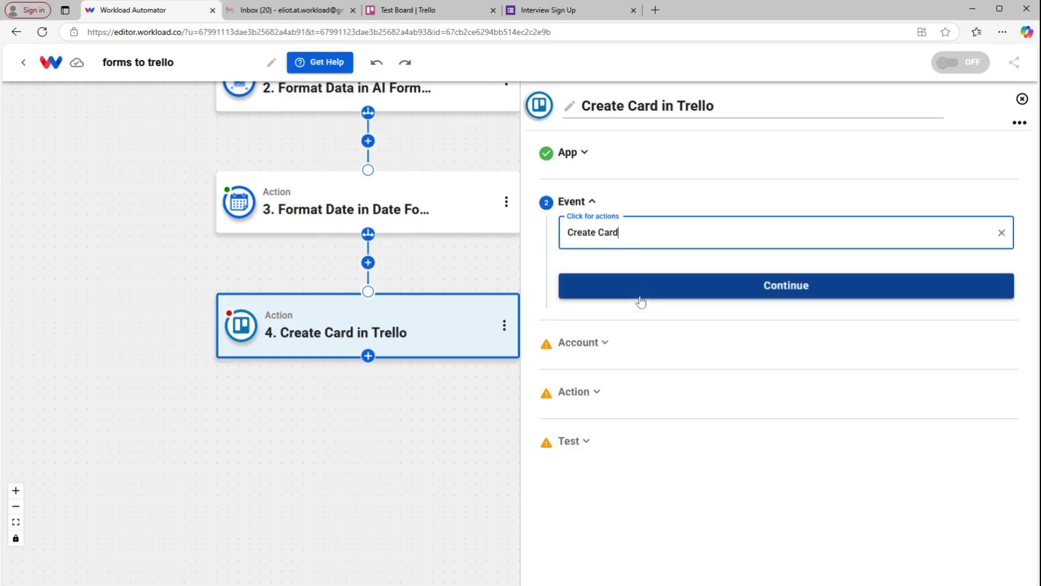
click(648, 291)
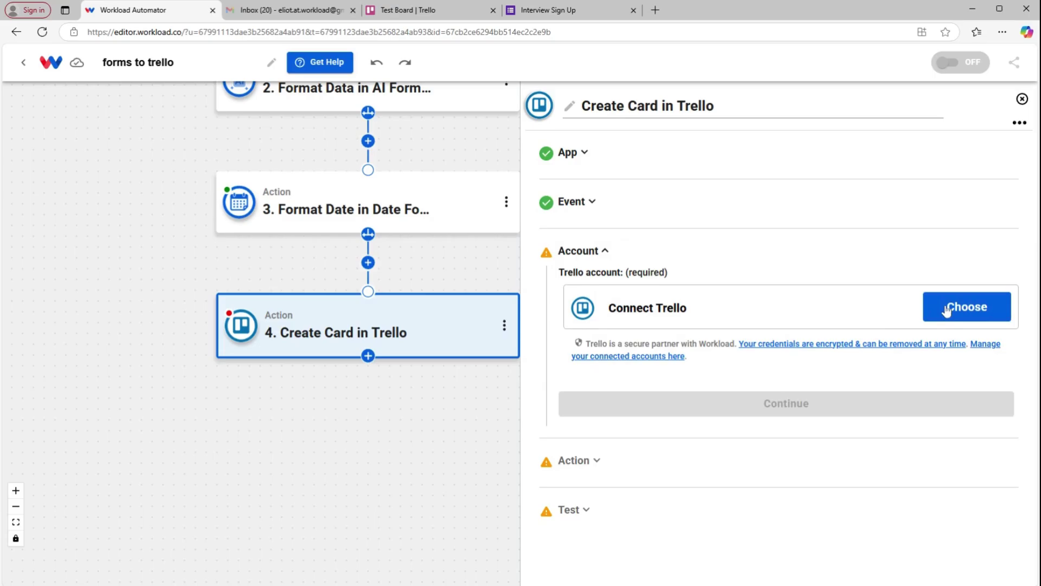
Step: Use the saved Trello account for the Create Card step
click(942, 307)
click(724, 386)
click(712, 409)
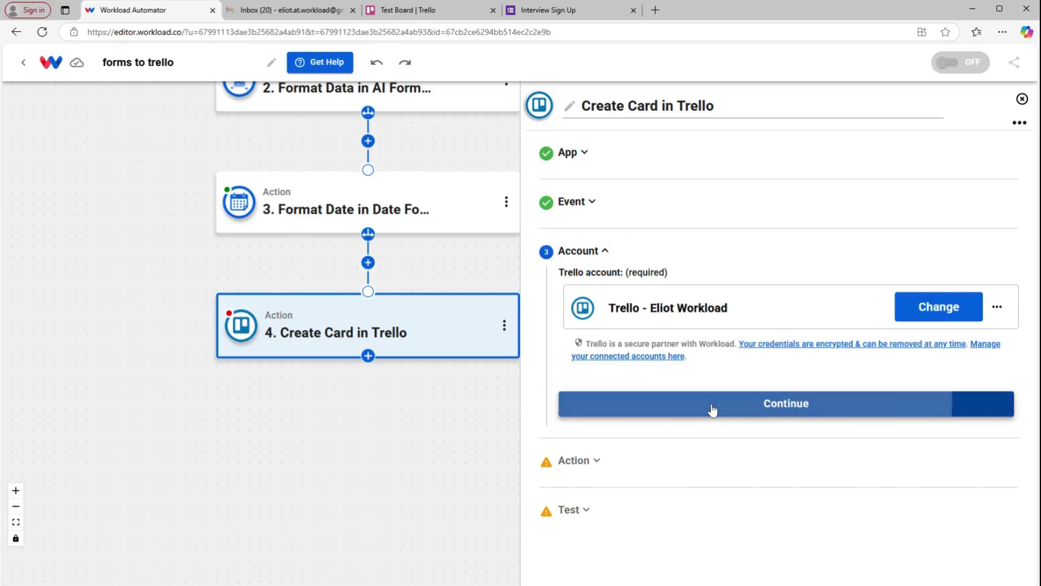
Step: Set the card's destination to the Test Board board and its To Do list
scroll(609, 347, down, 1)
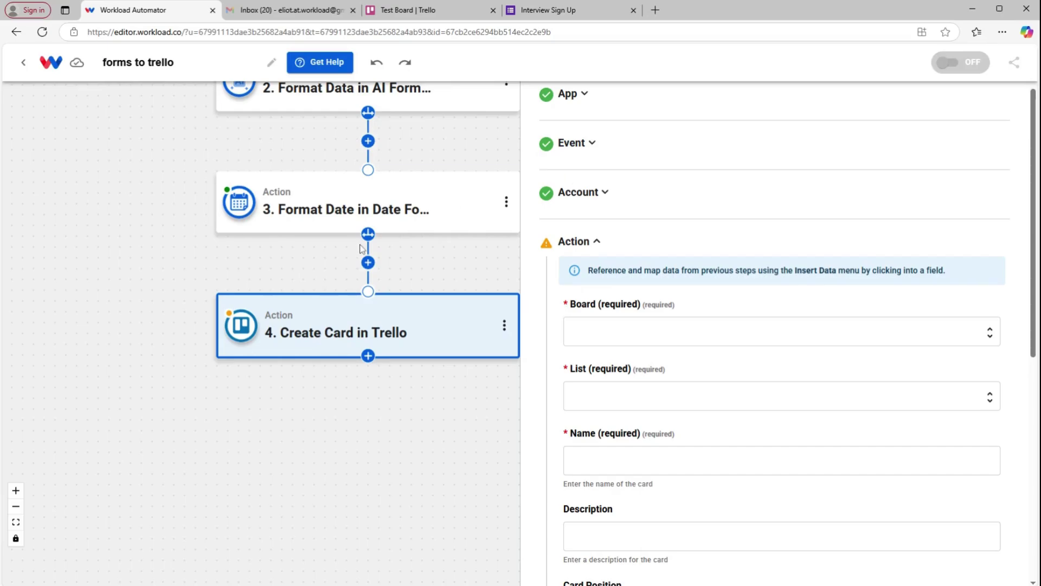
scroll(490, 150, up, 1)
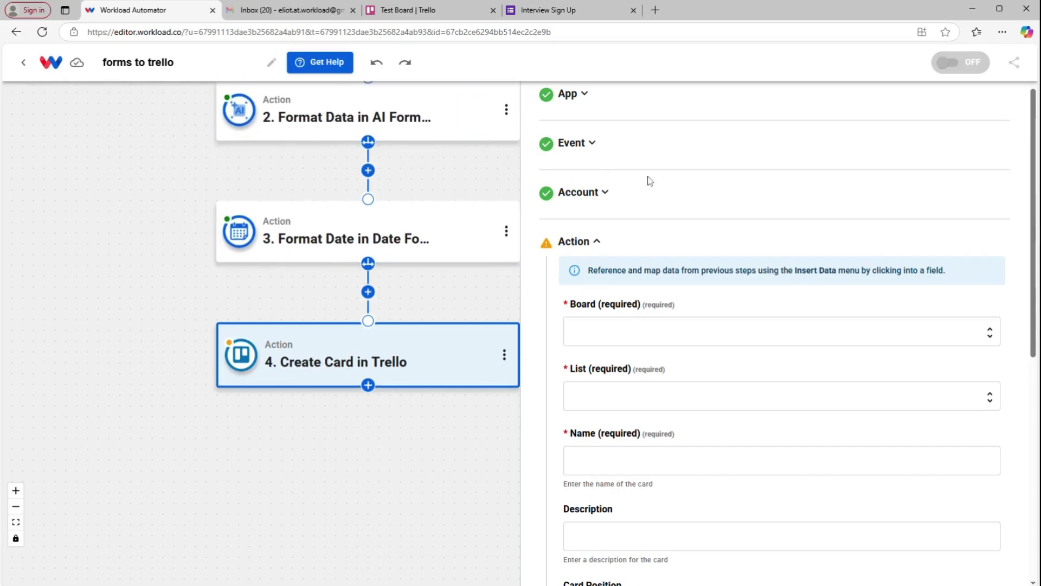
scroll(695, 308, down, 2)
click(724, 213)
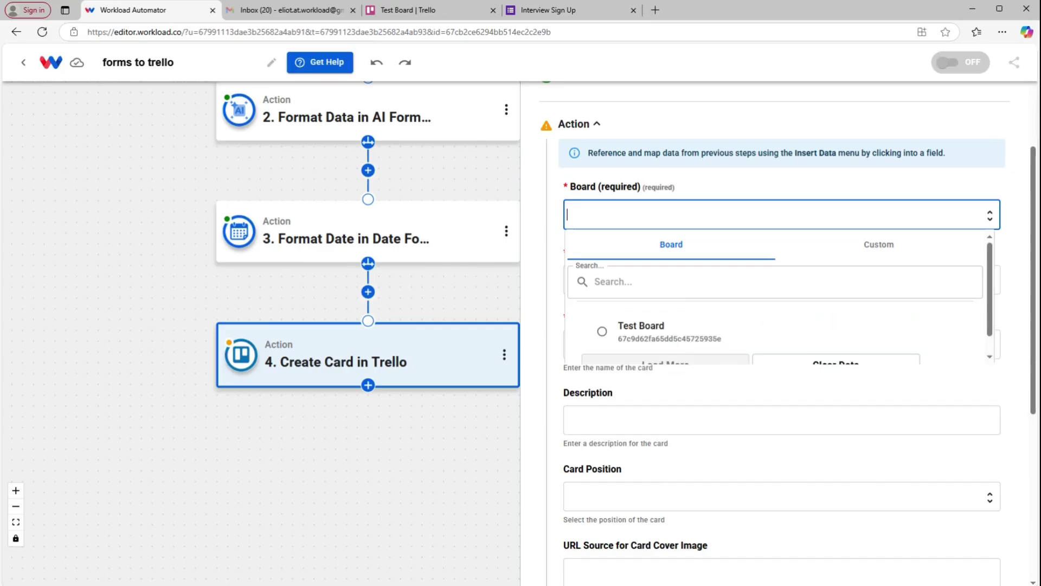
click(646, 334)
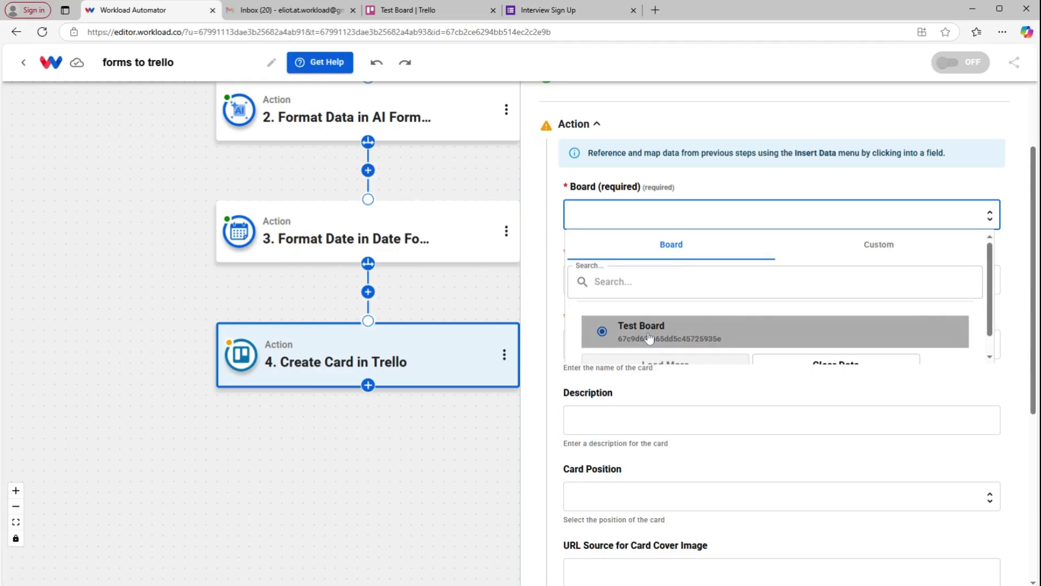
click(674, 279)
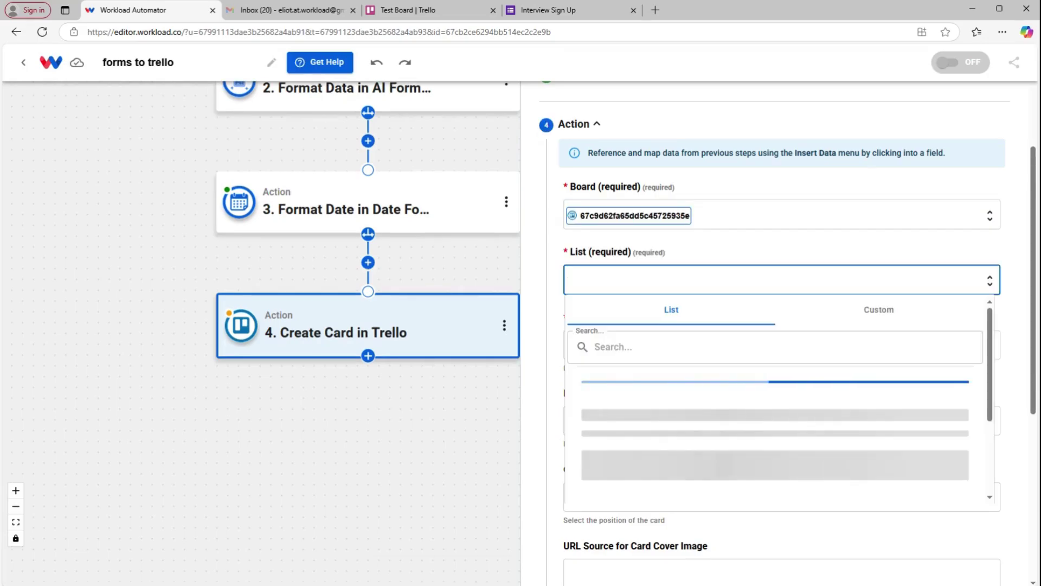
click(627, 399)
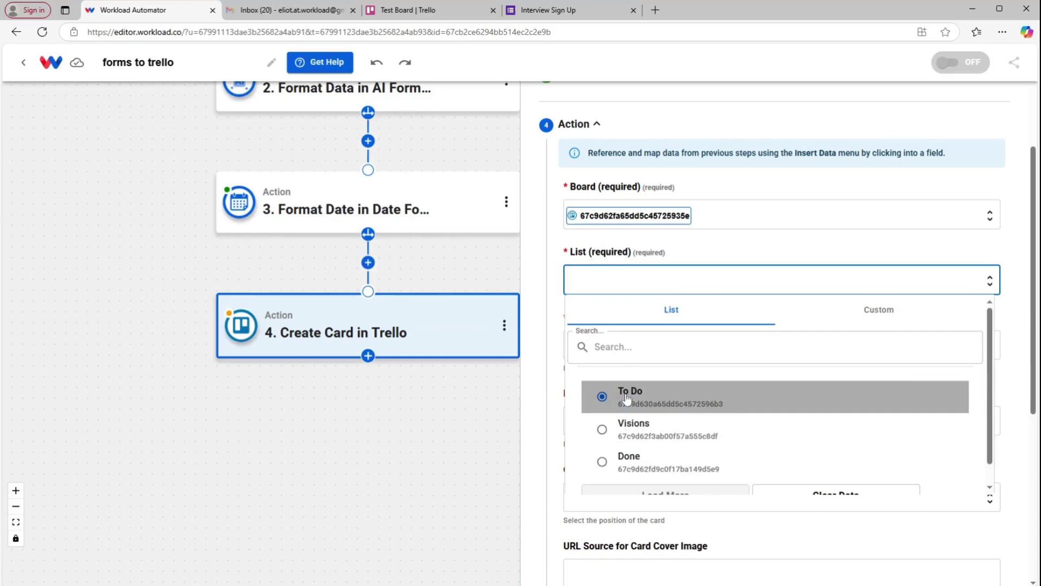
Step: Fill the card's Name with the AI formatter's 13e23a4c applicant name output
scroll(668, 304, down, 1)
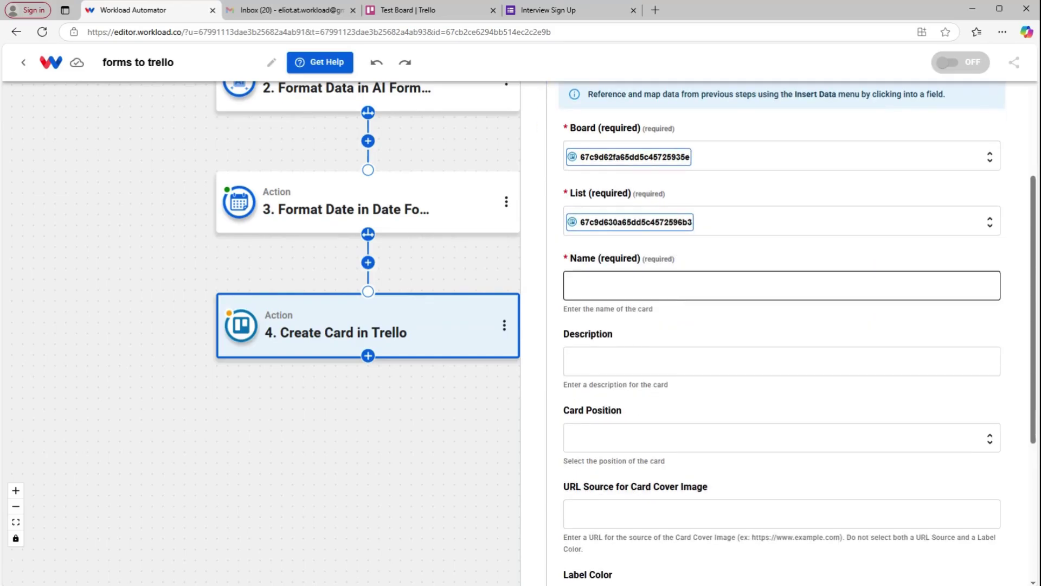
click(631, 277)
click(632, 285)
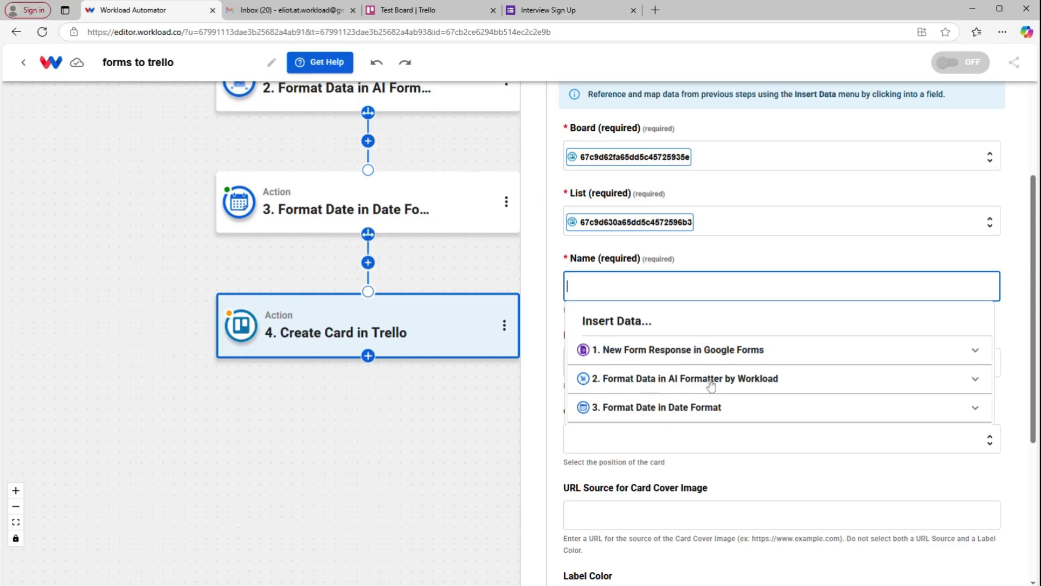
click(661, 387)
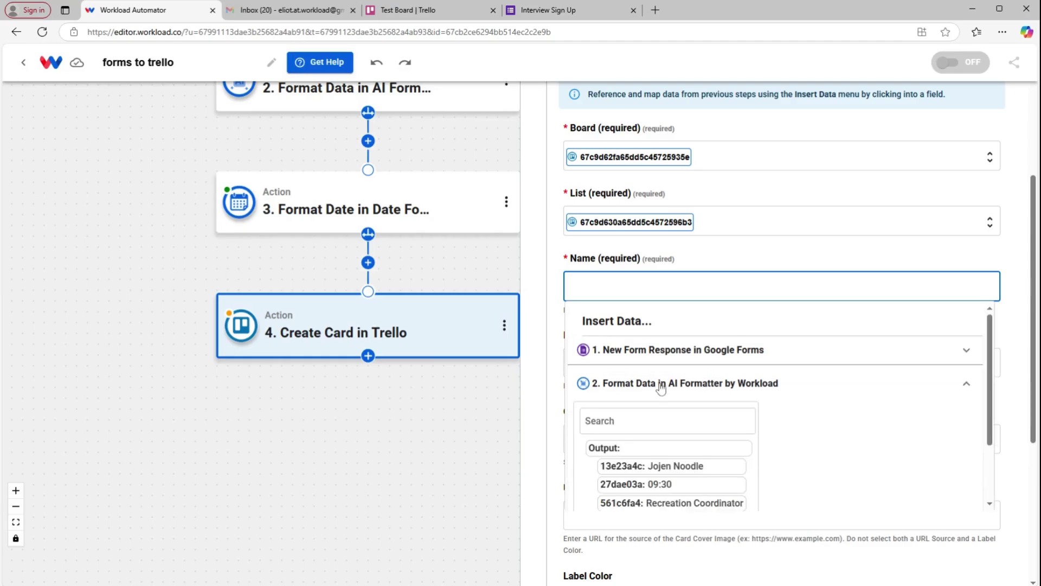
scroll(678, 412, down, 1)
click(680, 413)
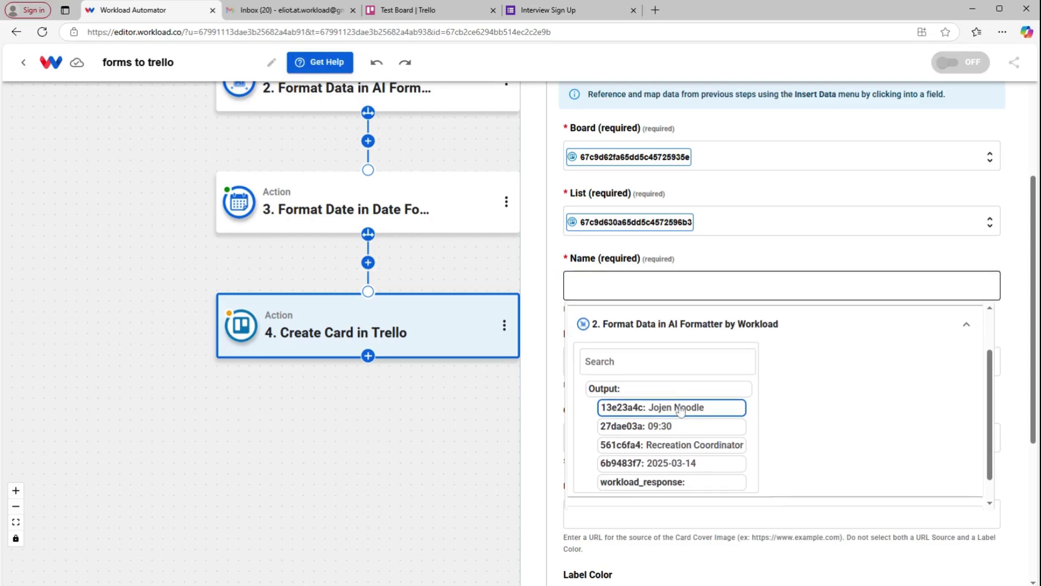
click(547, 358)
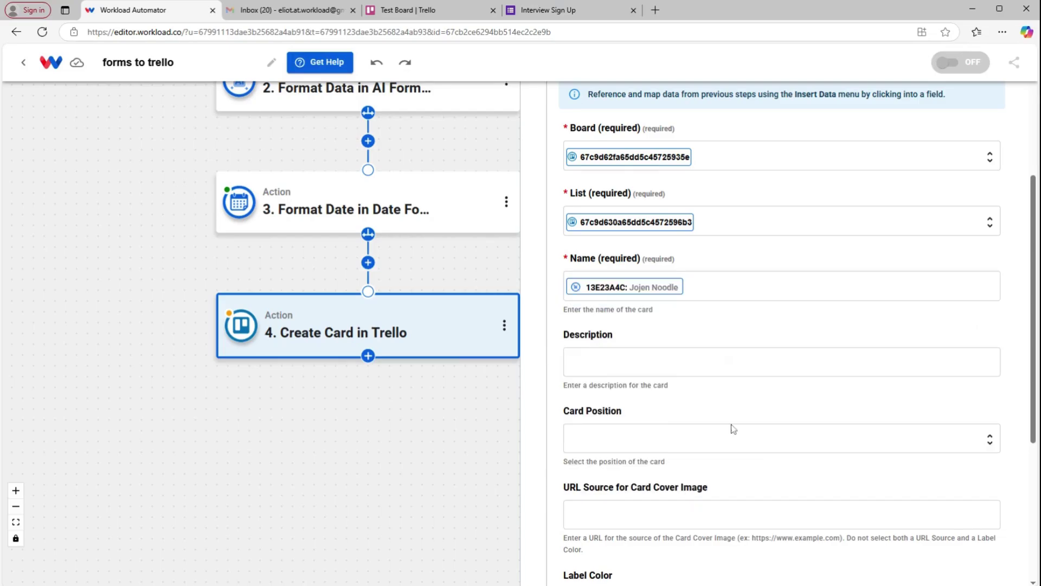
Step: Fill the card's Description with the AI formatter's 561c6fa4 job position output
scroll(736, 426, down, 1)
click(736, 306)
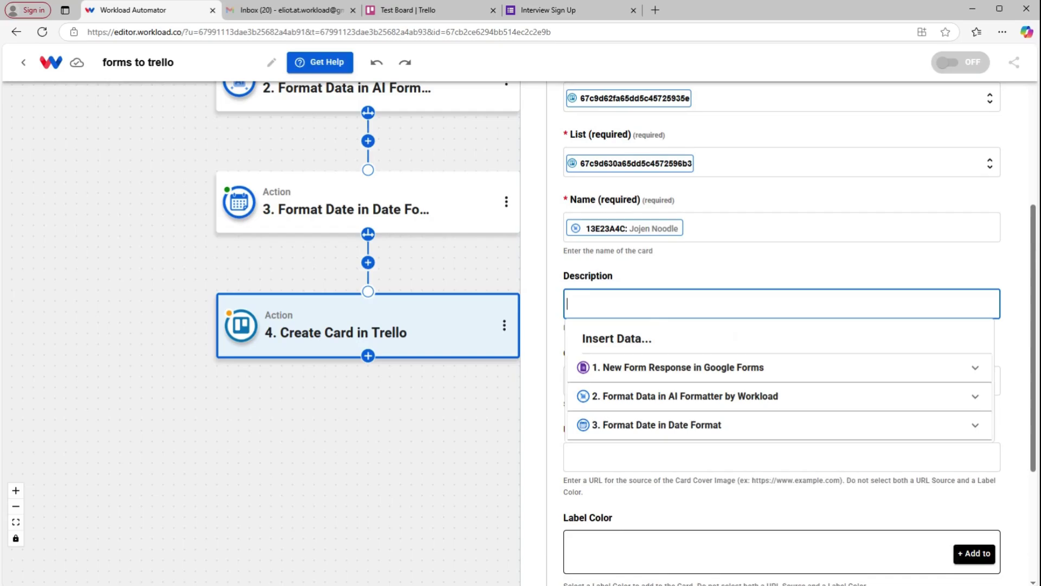
click(697, 411)
scroll(690, 412, down, 1)
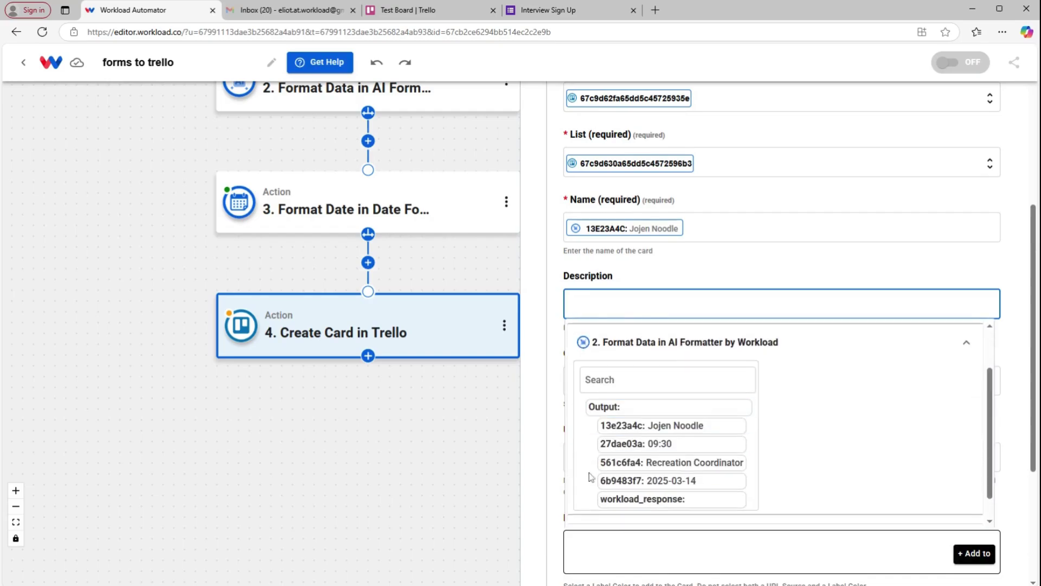
click(688, 465)
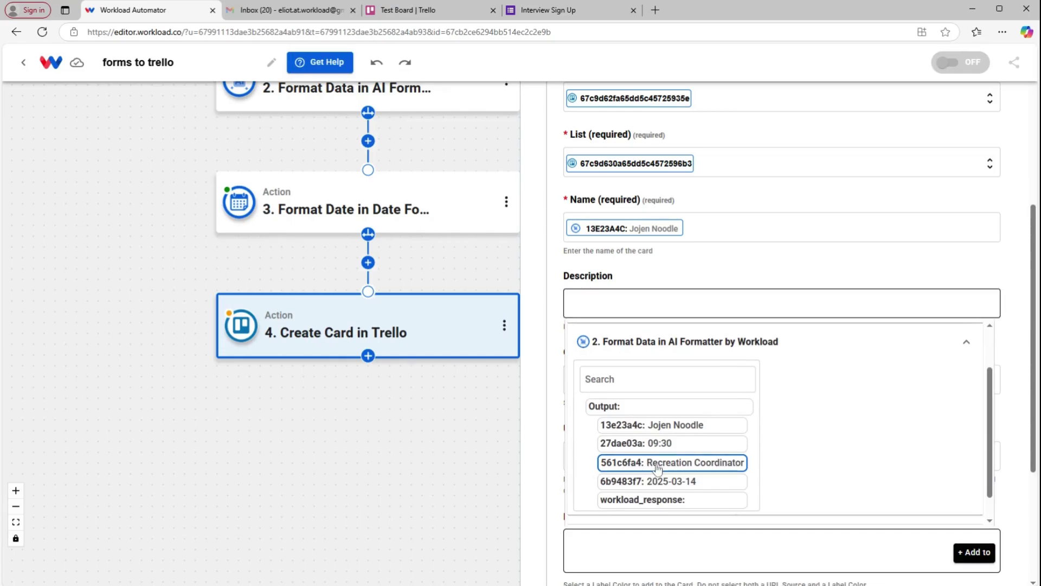
click(706, 262)
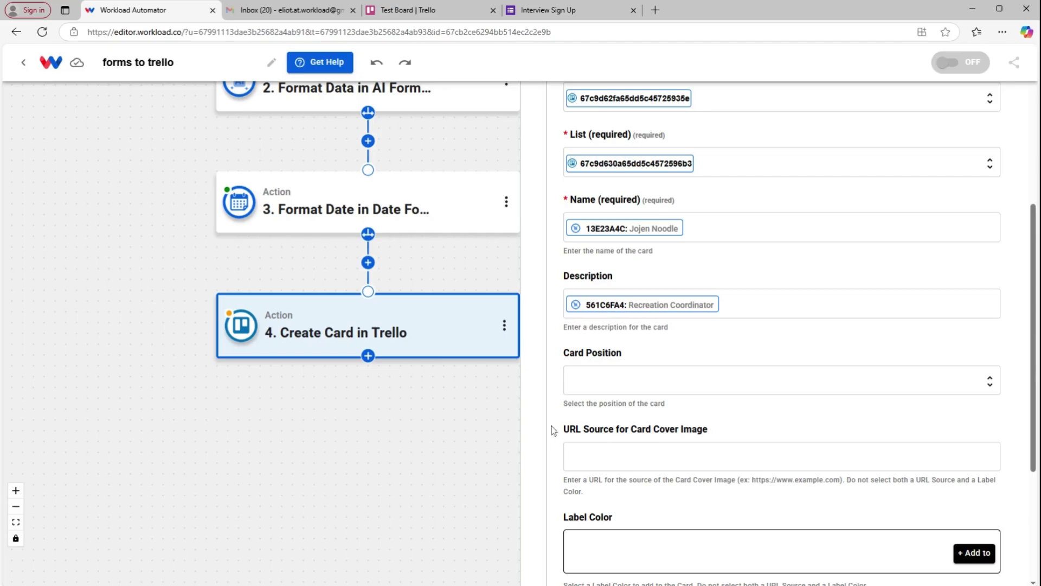
Step: Set the Card Position to Bottom (default)
scroll(554, 430, down, 2)
click(568, 263)
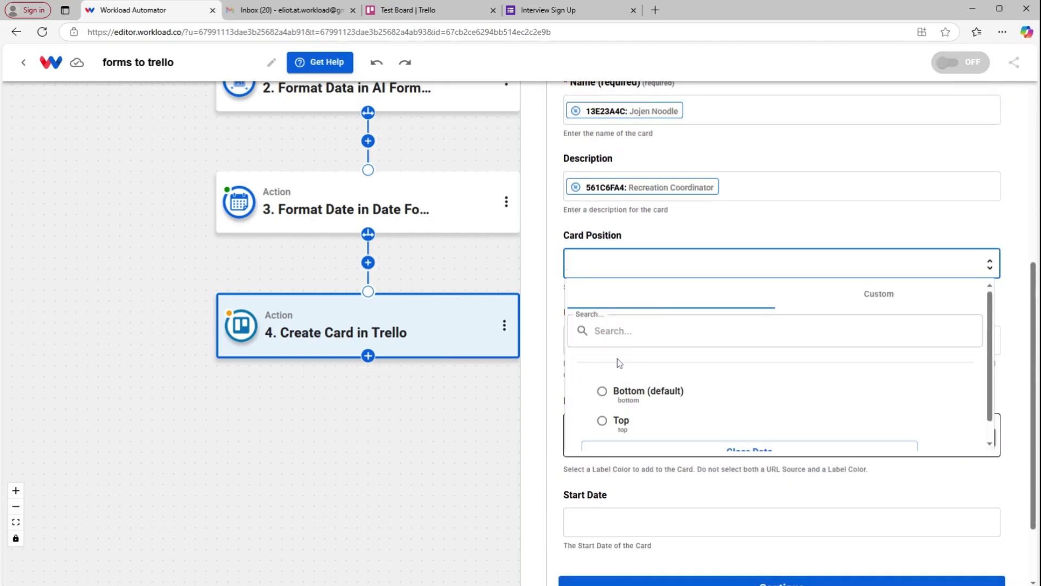
click(626, 395)
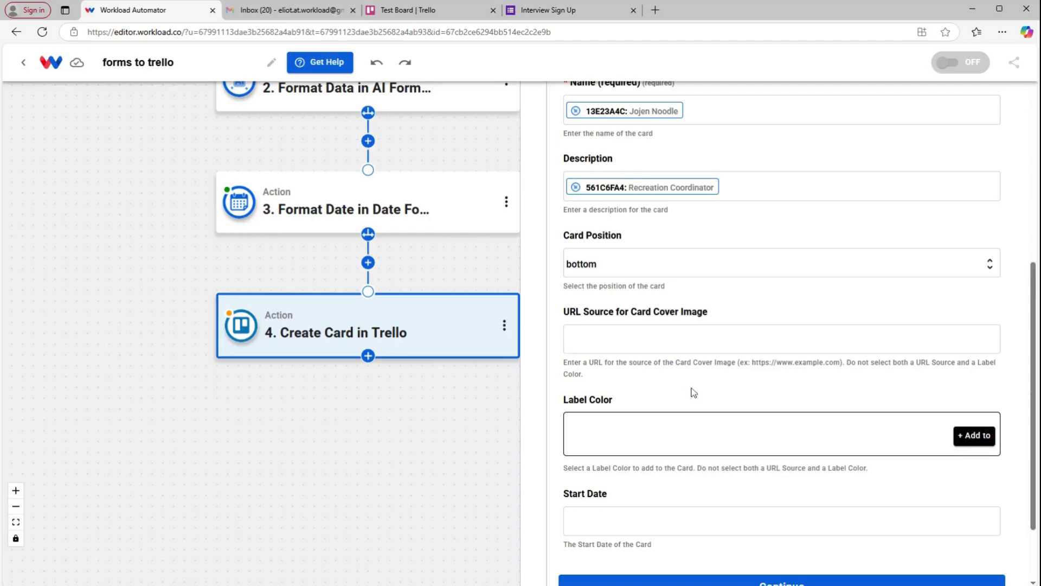
Step: Add one Label Color entry to the card and choose the label with ID 67c9d62fa65dd5c45725941a
scroll(706, 380, down, 1)
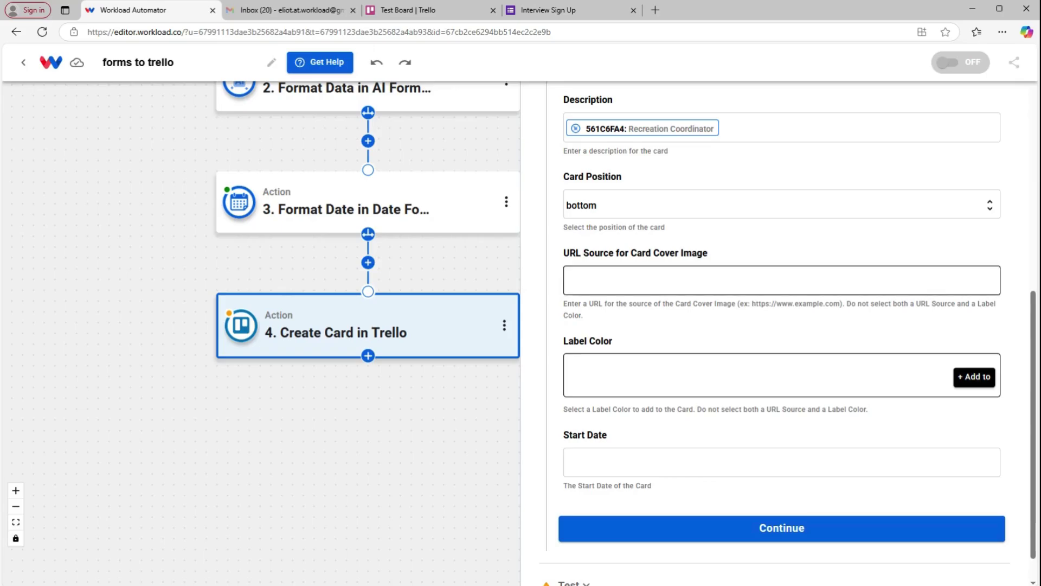
click(976, 377)
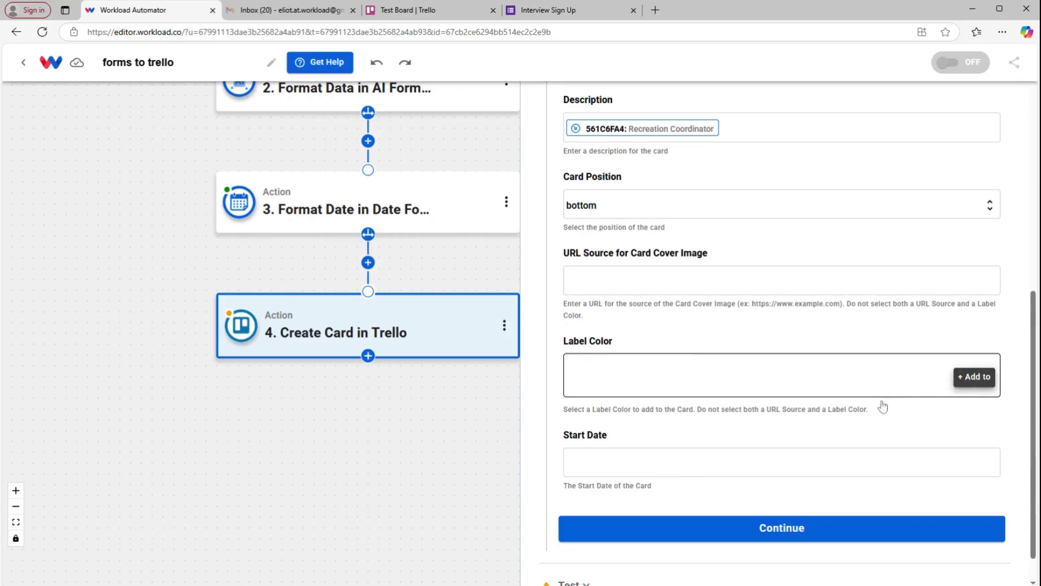
click(754, 383)
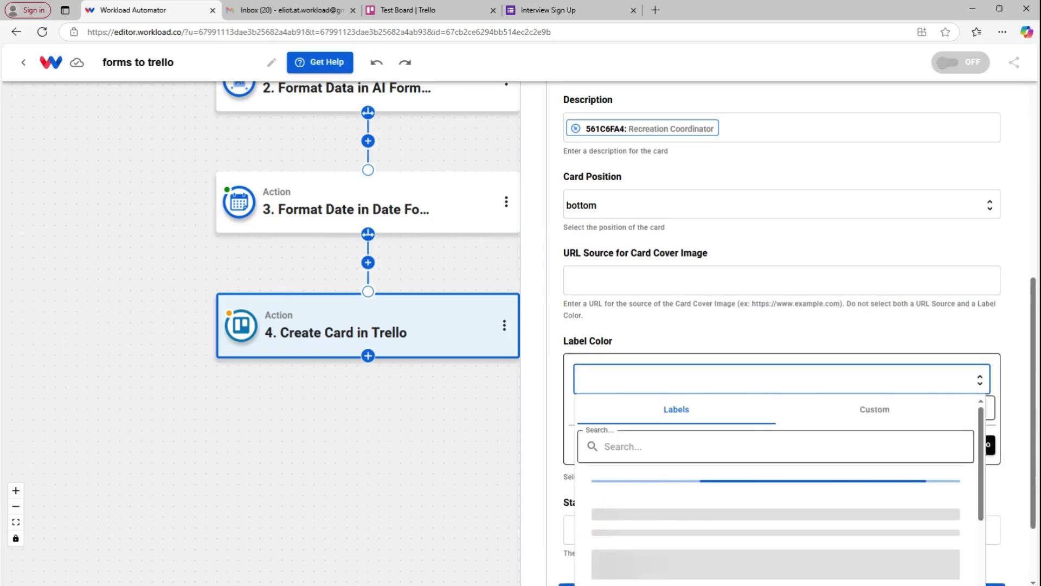
scroll(791, 413, down, 2)
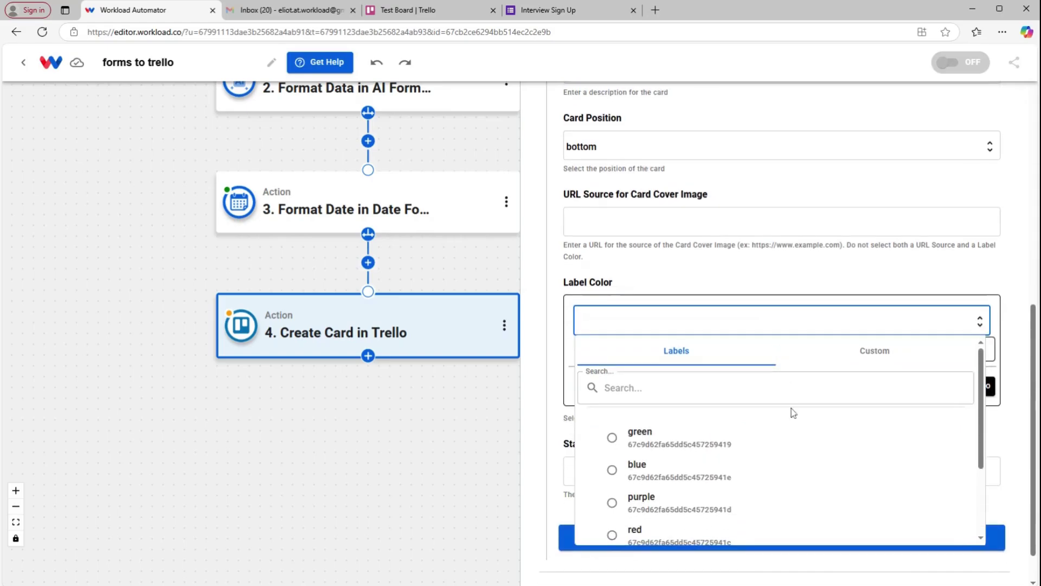
click(698, 445)
scroll(689, 442, down, 1)
click(676, 459)
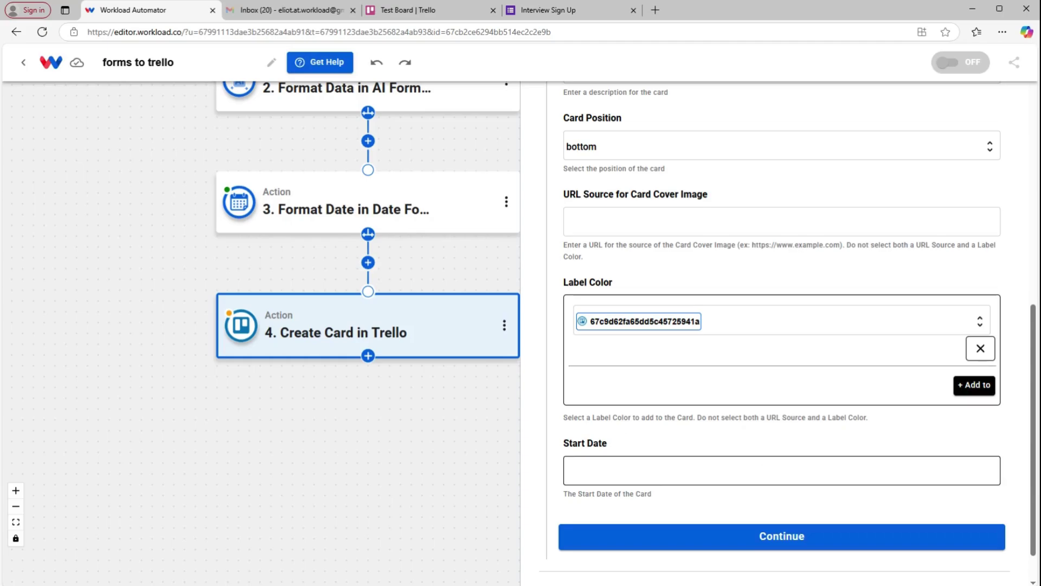
Step: Fill the card's Start Date with the date output of the Format Date step
click(781, 470)
scroll(660, 440, down, 1)
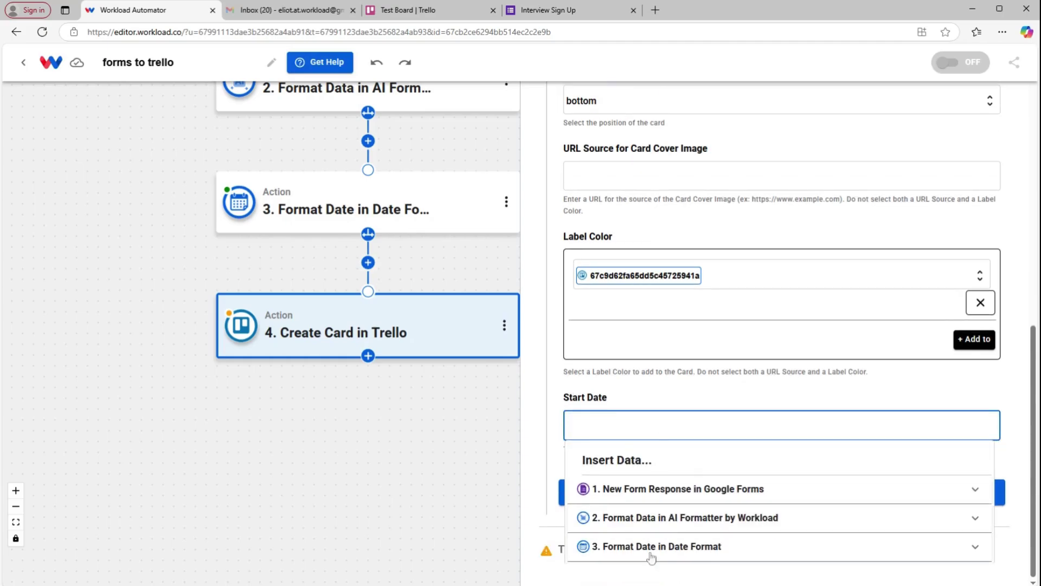
click(669, 547)
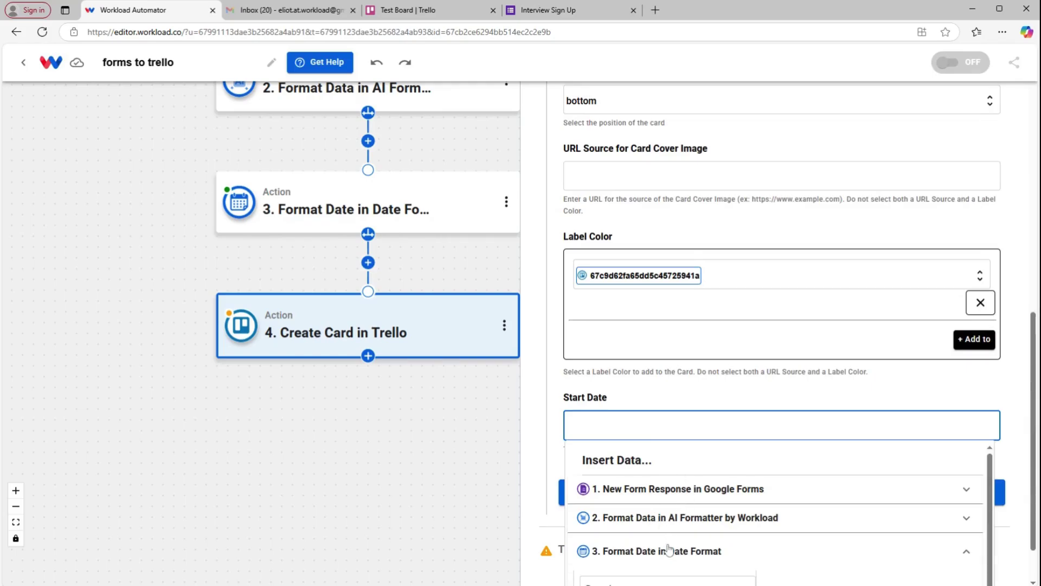
scroll(919, 389, down, 1)
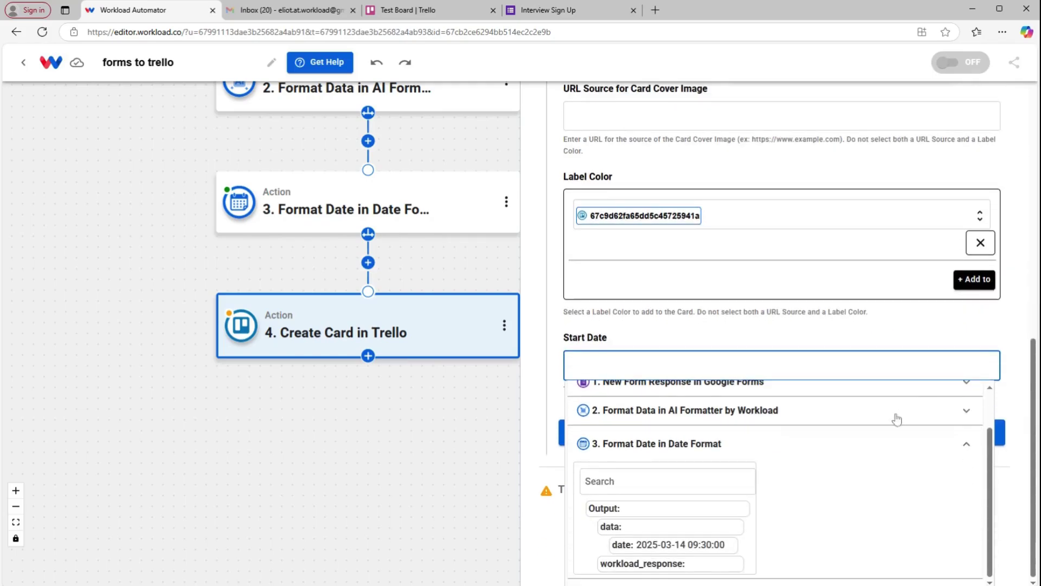
click(651, 546)
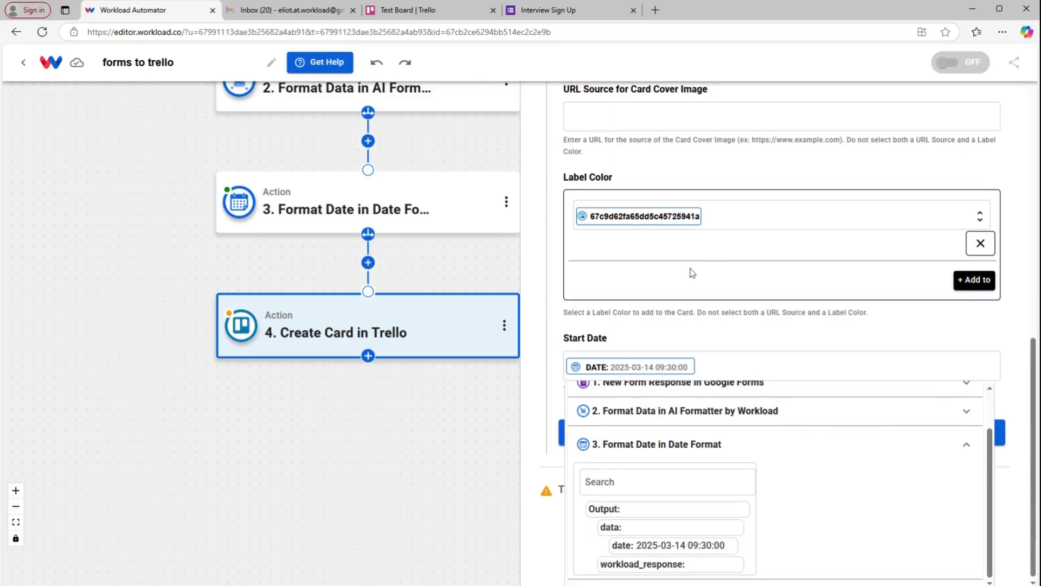
Step: Complete the card field setup and run the test of the Create Card action
click(750, 494)
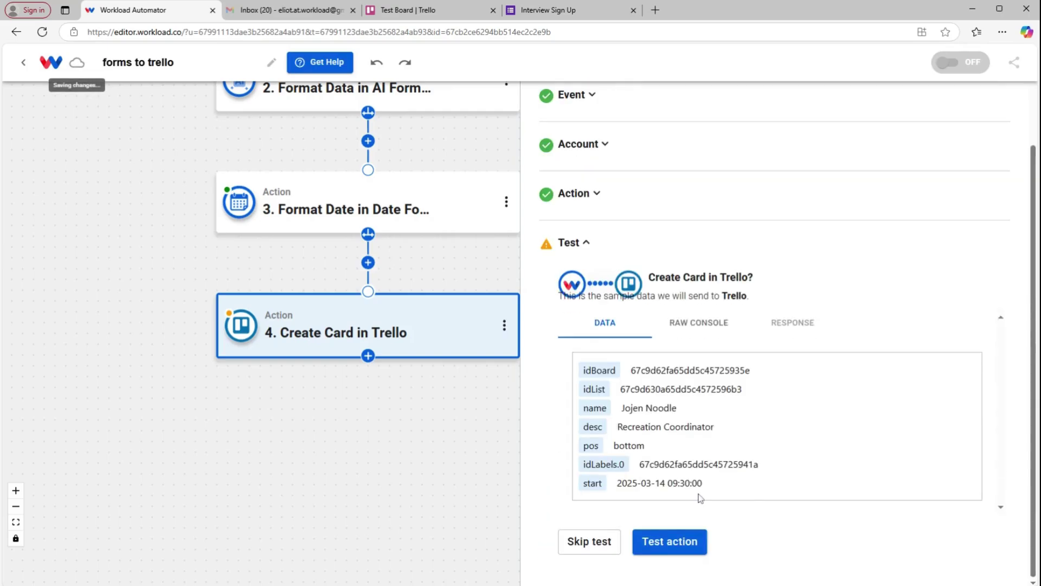
click(673, 542)
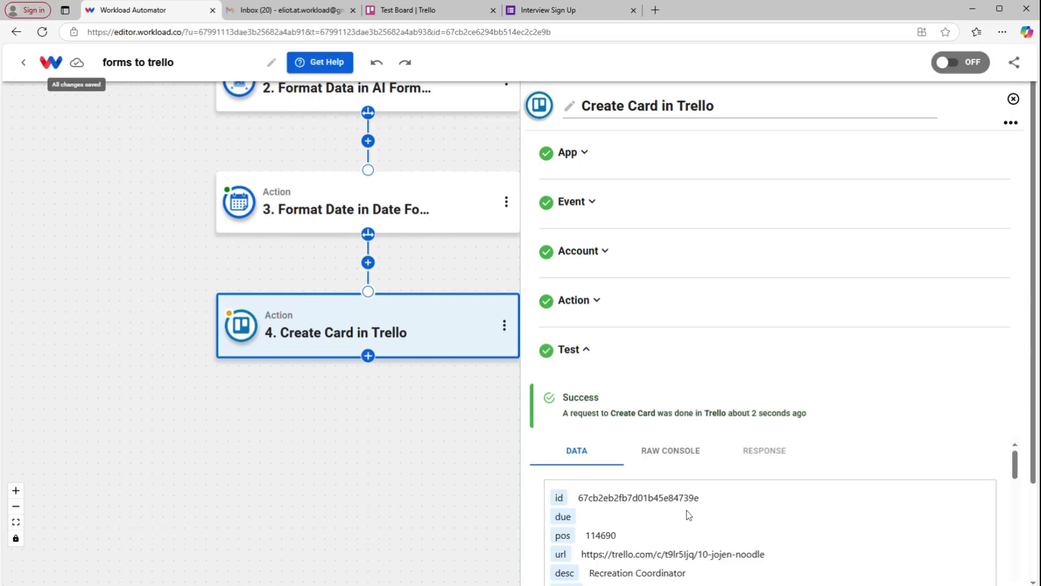
Step: Review the data returned by the Create Card test, including its start date and label, and finish the action's setup
scroll(686, 513, down, 1)
scroll(685, 487, down, 1)
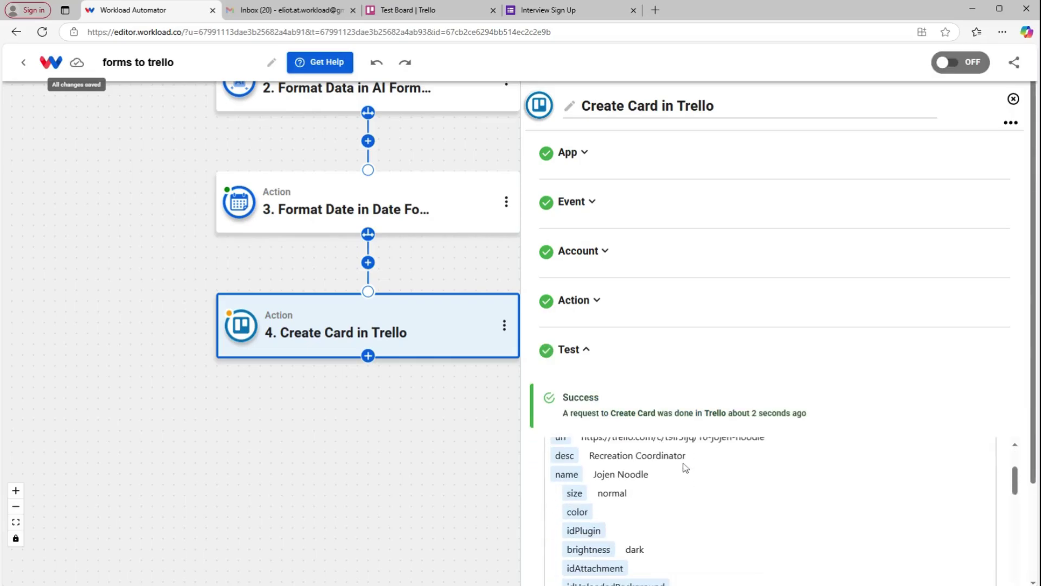
scroll(668, 467, up, 1)
scroll(670, 470, down, 5)
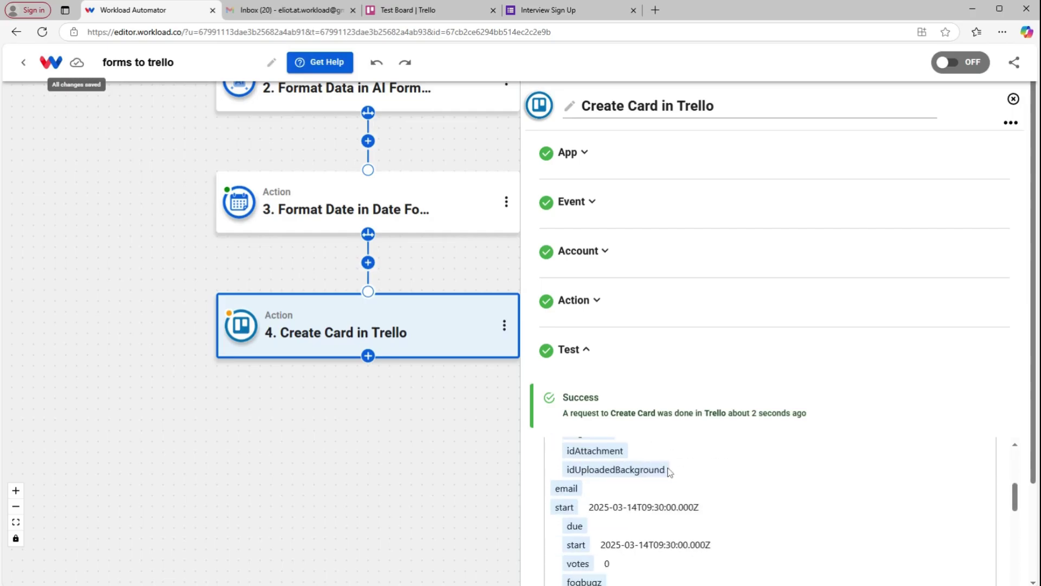
scroll(669, 468, down, 5)
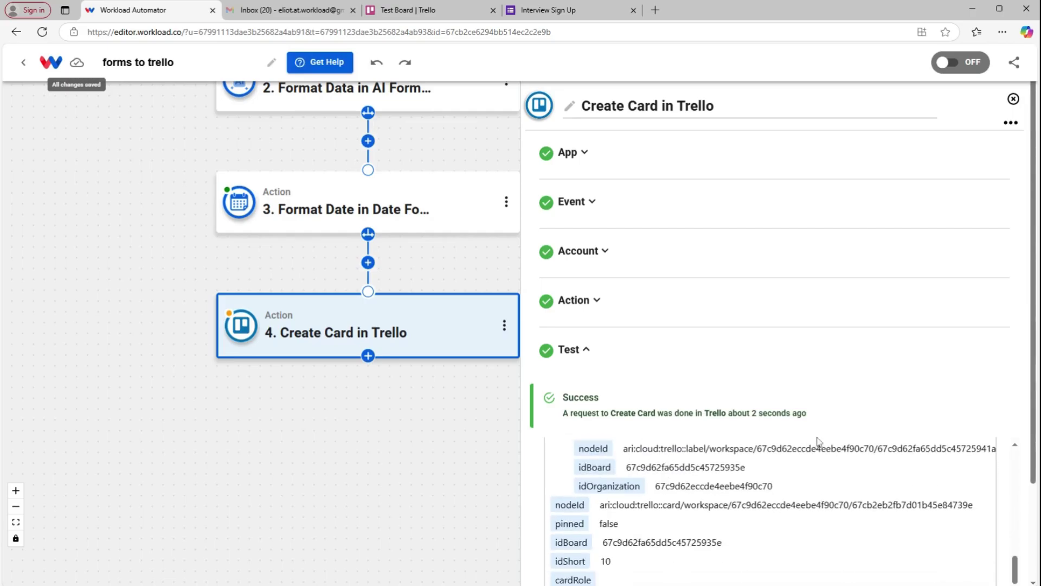
scroll(854, 452, down, 3)
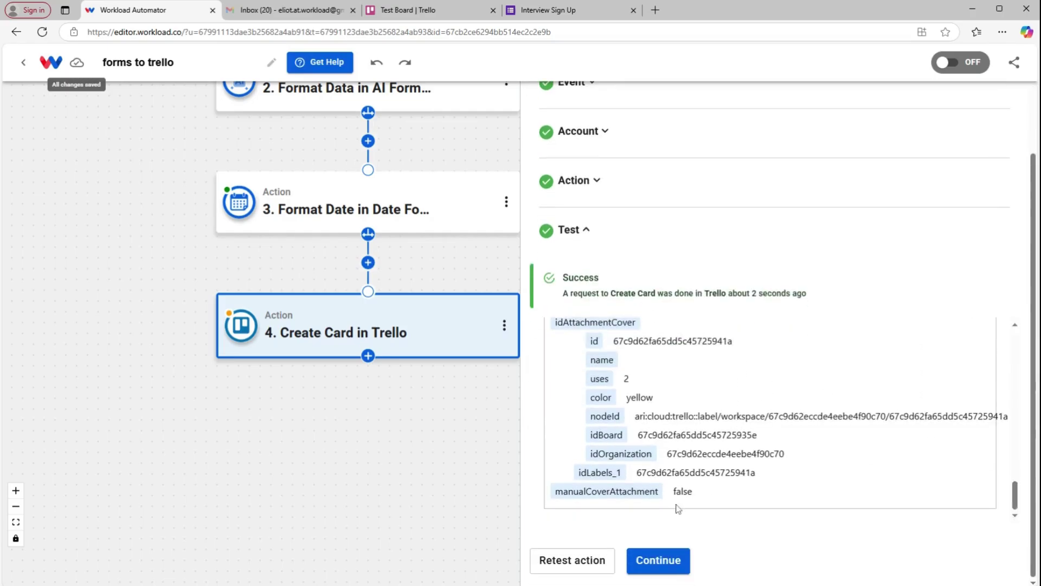
click(646, 562)
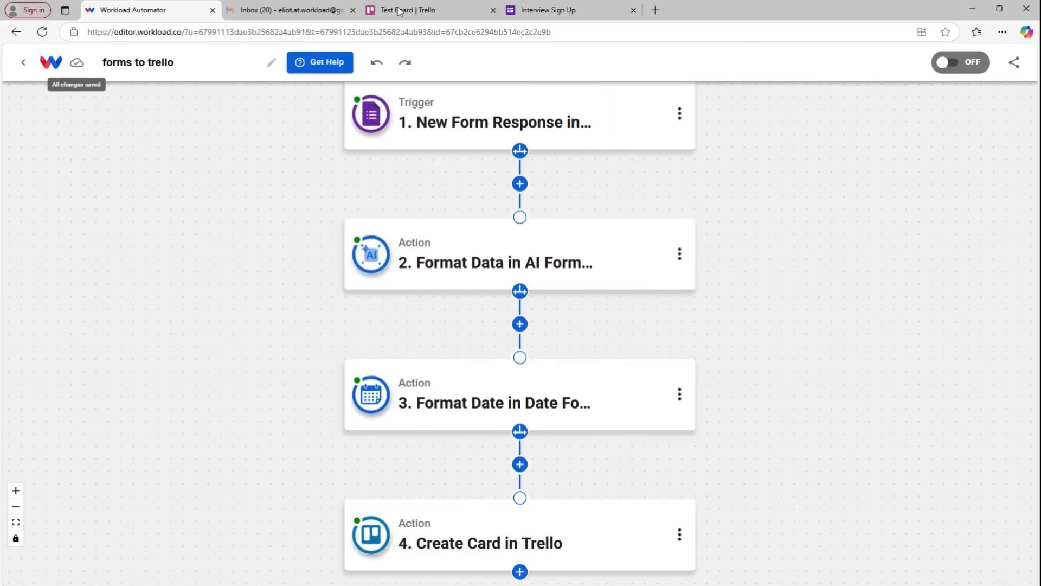
Step: Switch to the Trello Test Board and reload it to check the To Do list for the new card
click(428, 13)
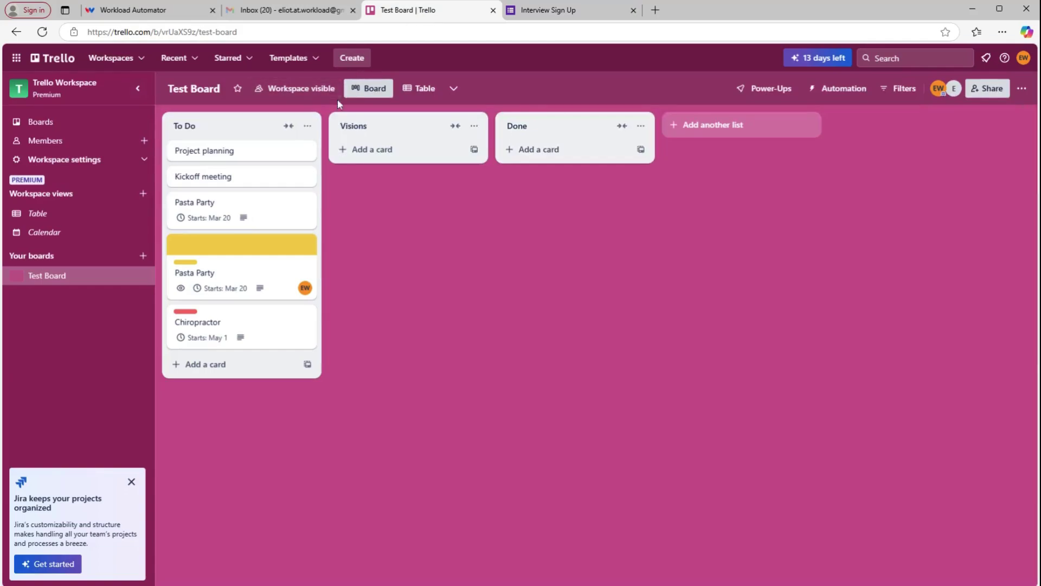
click(121, 33)
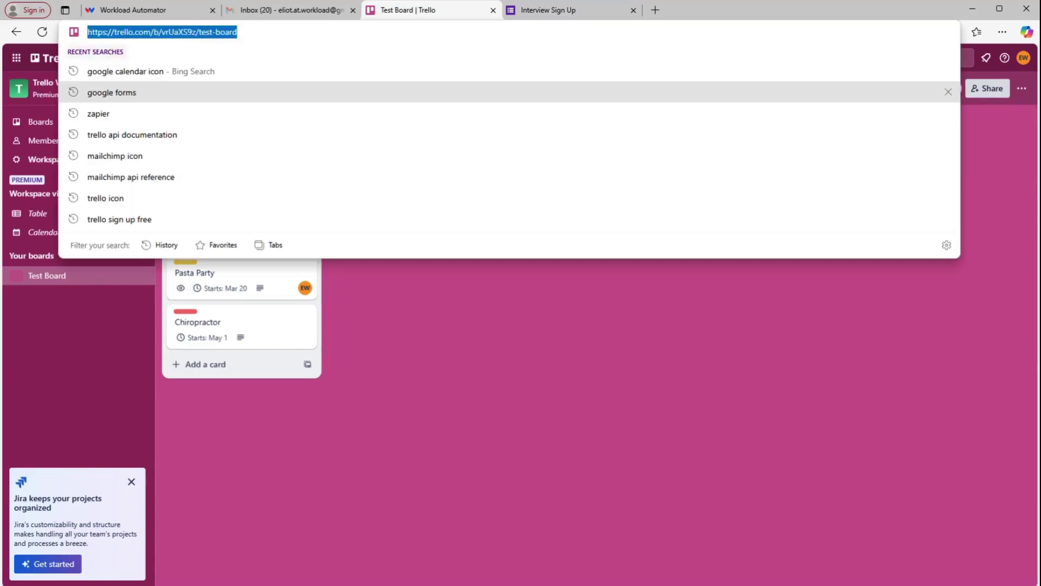
key(Return)
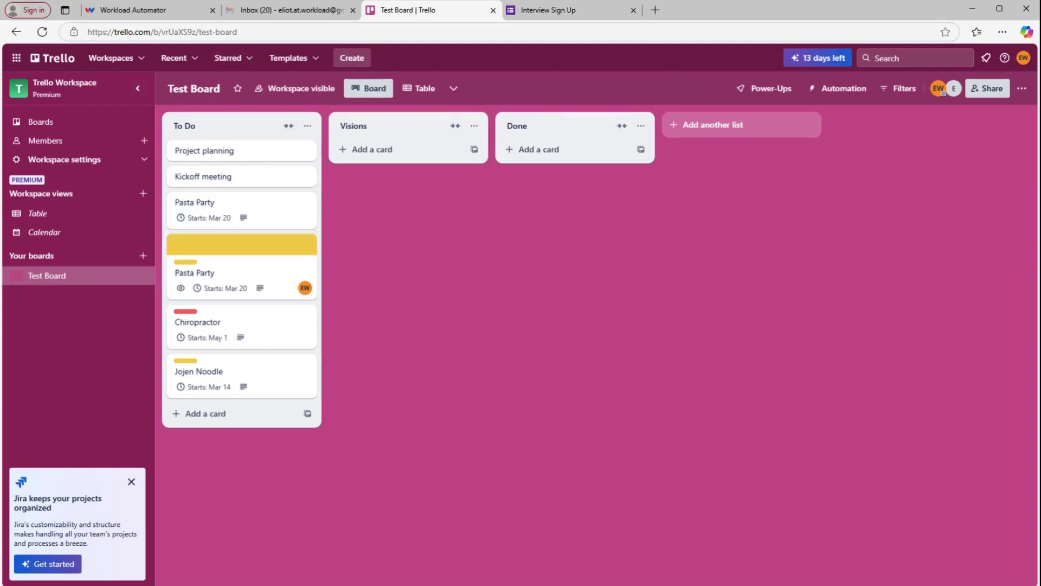
Step: Return to the Workload editor and activate the "forms to trello" workflow
click(146, 10)
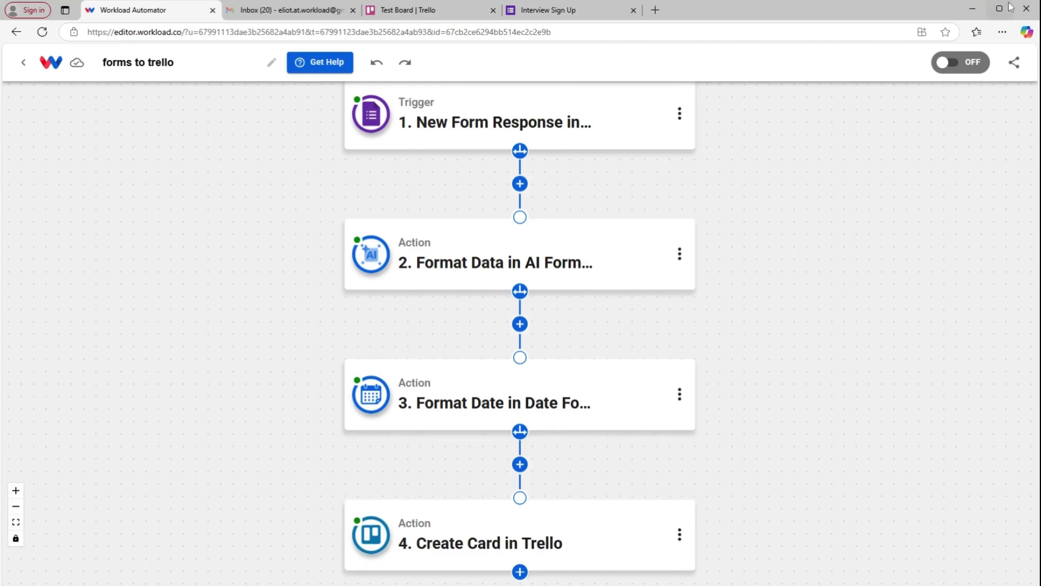
click(954, 69)
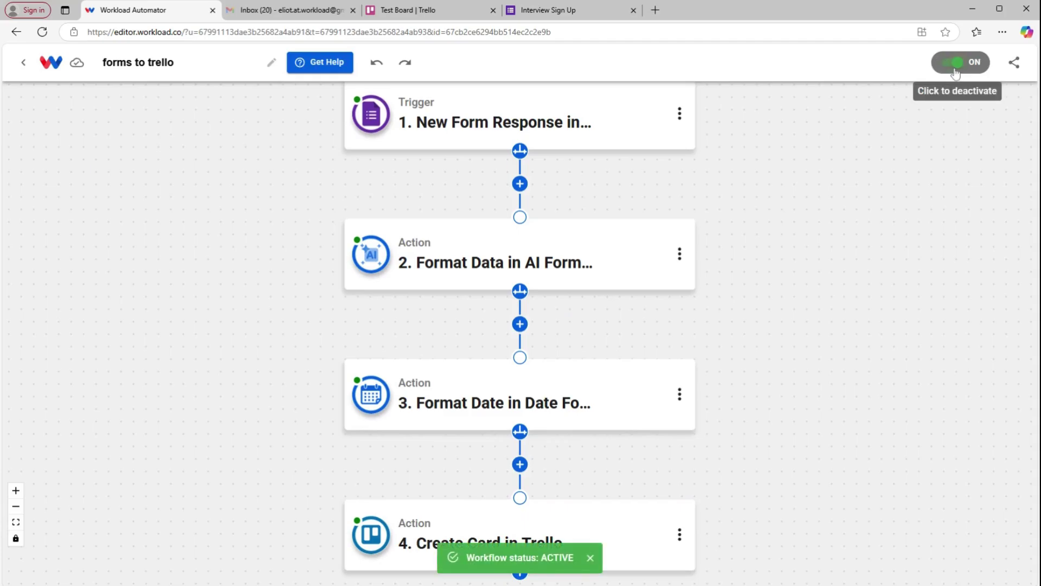